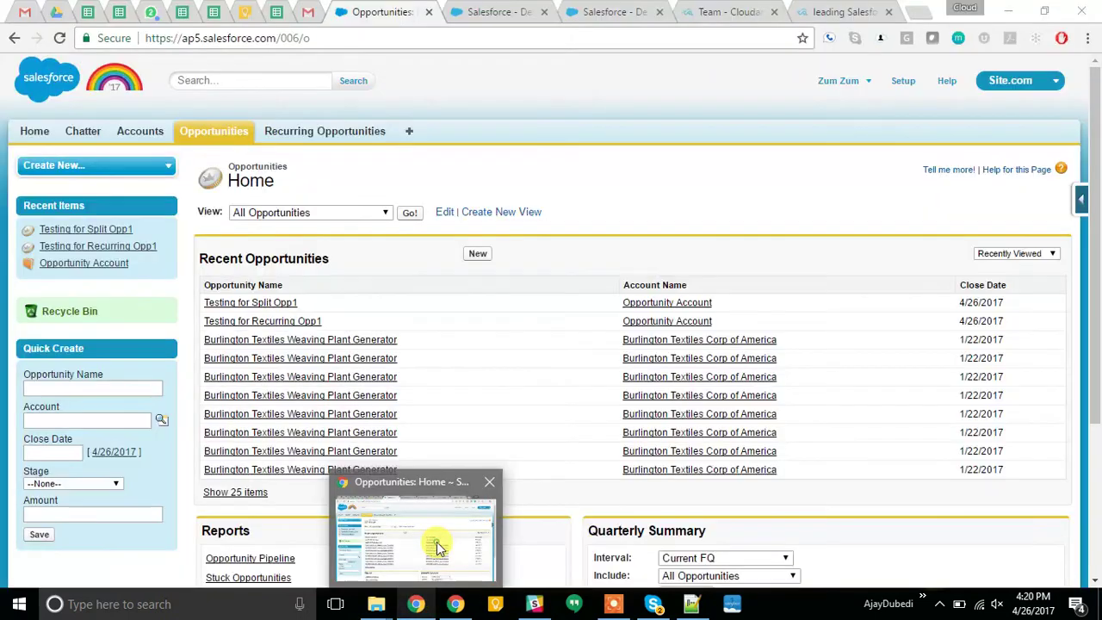
Bring Chrome to the front from the taskbar, showing the Cloud Analogy home page.
click(431, 546)
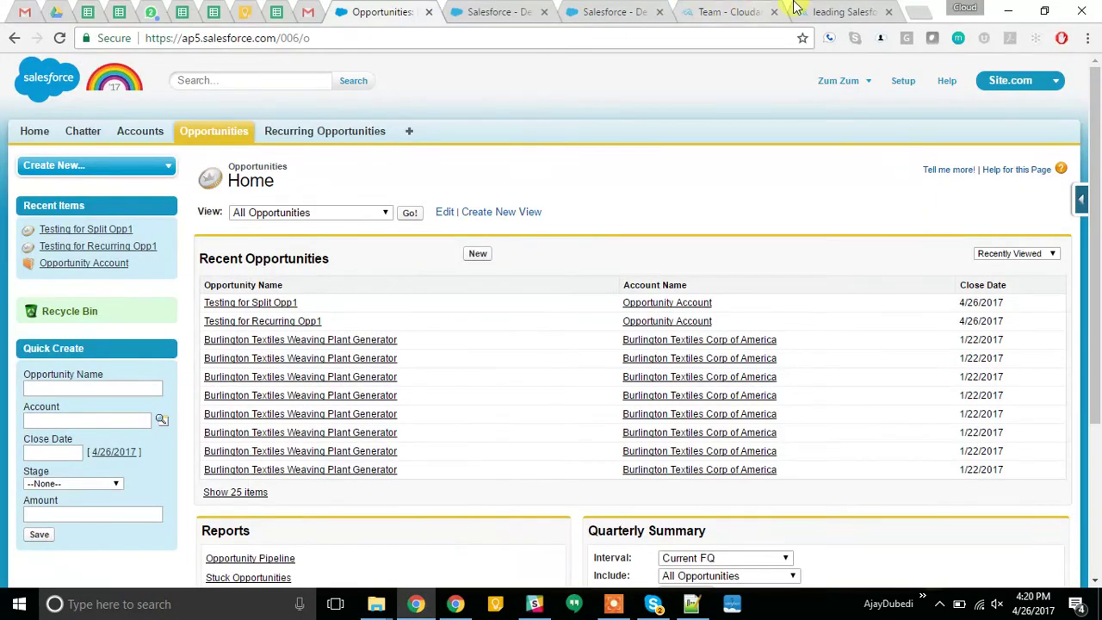
Browse the Cloud Analogy home page down to Our Team, then switch to the Team page.
click(820, 11)
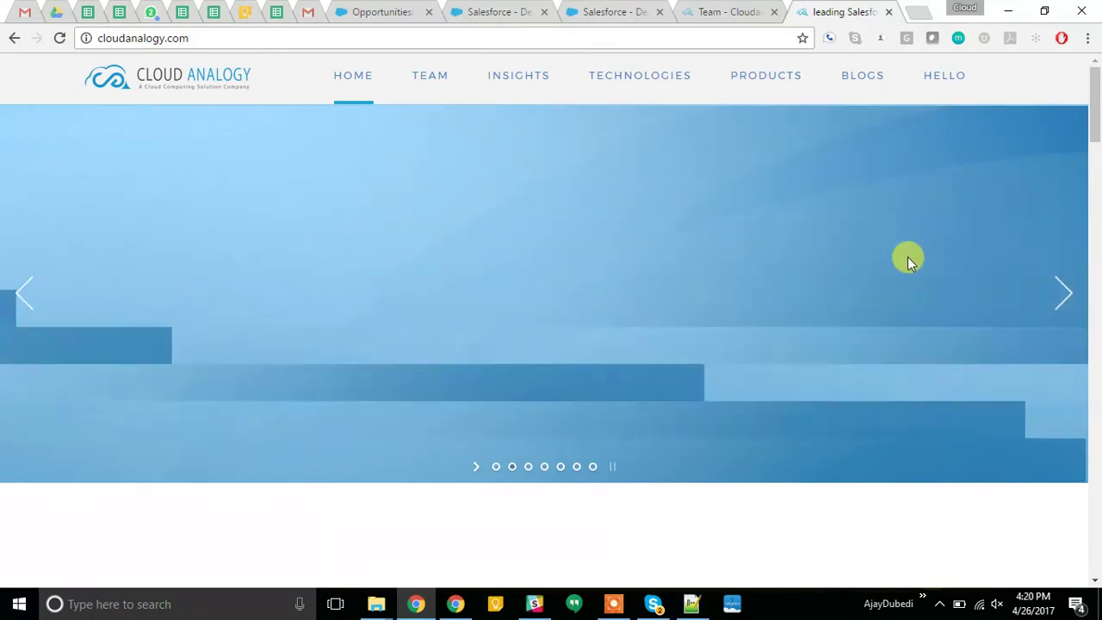
scroll(910, 266, down, 4)
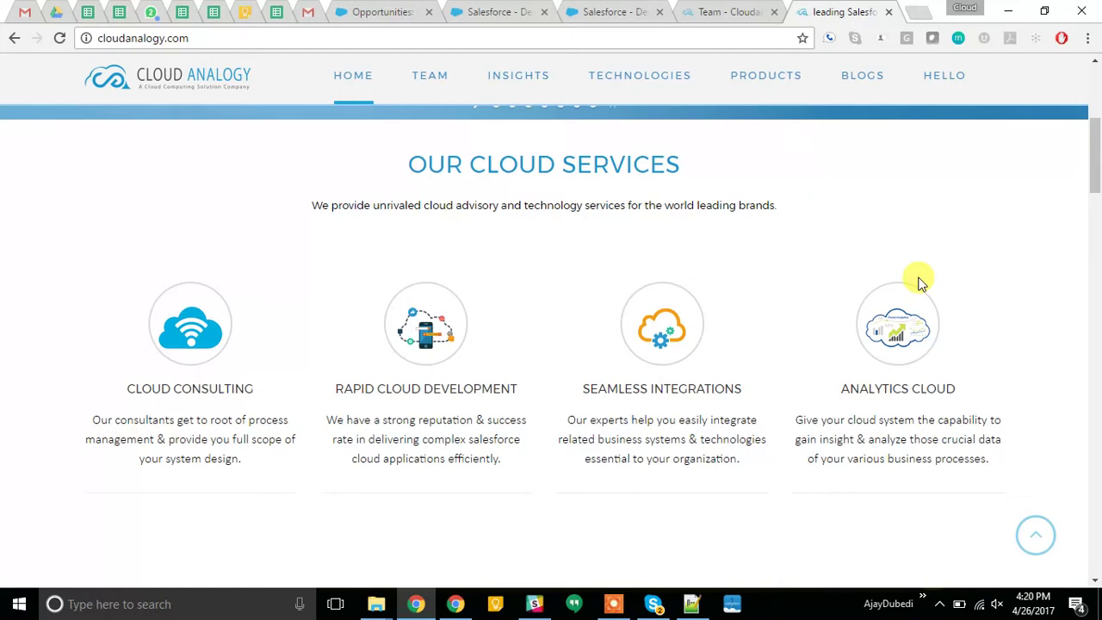
scroll(919, 282, down, 15)
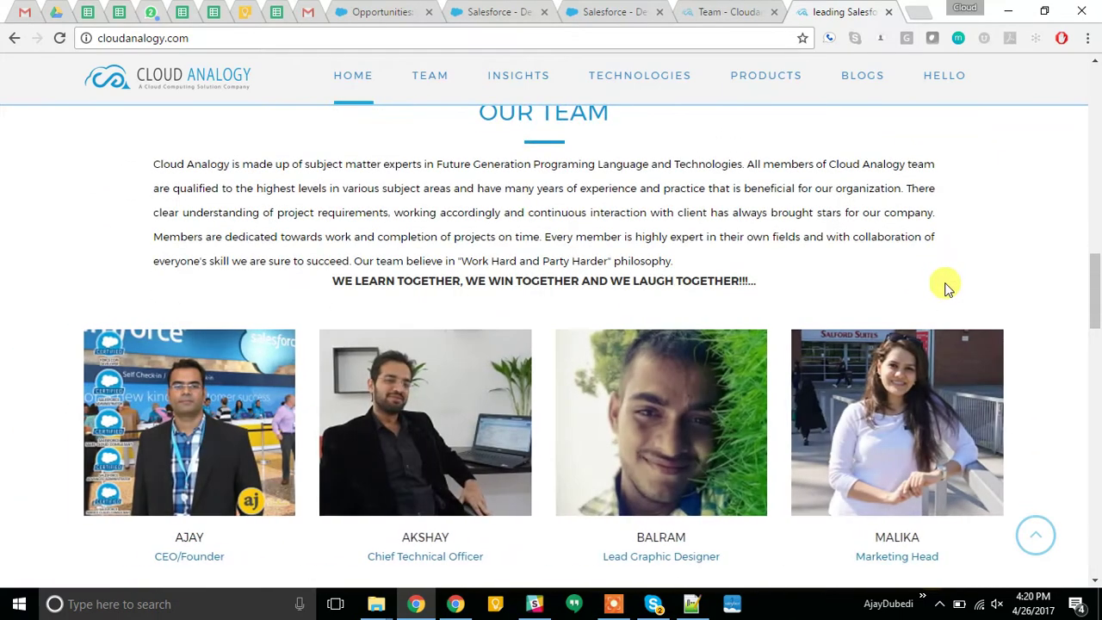
mouse_move(762, 86)
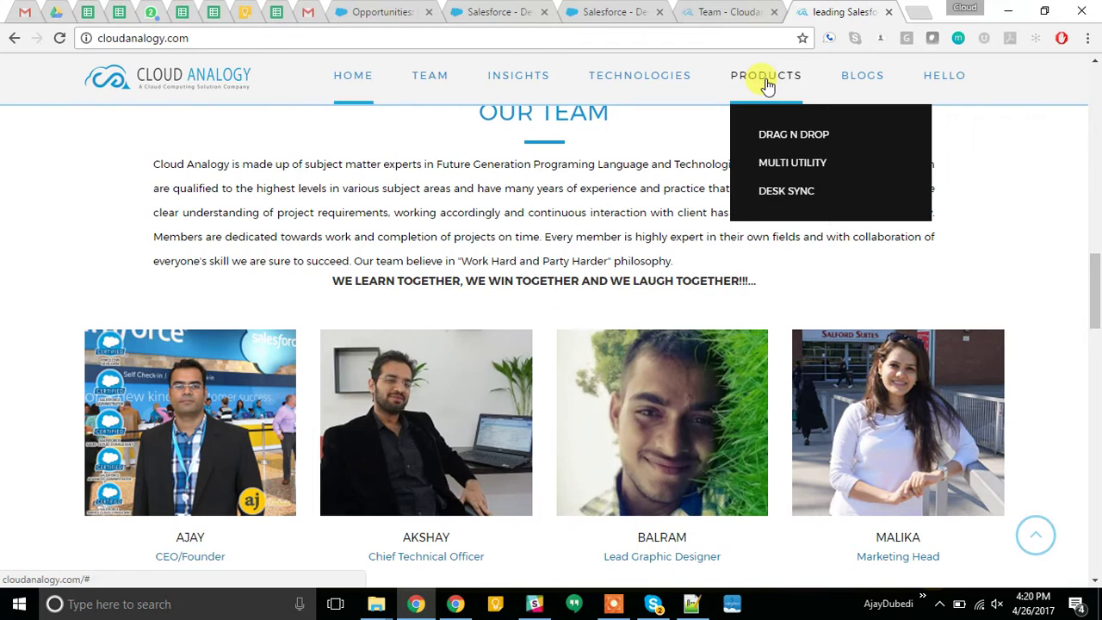
click(738, 11)
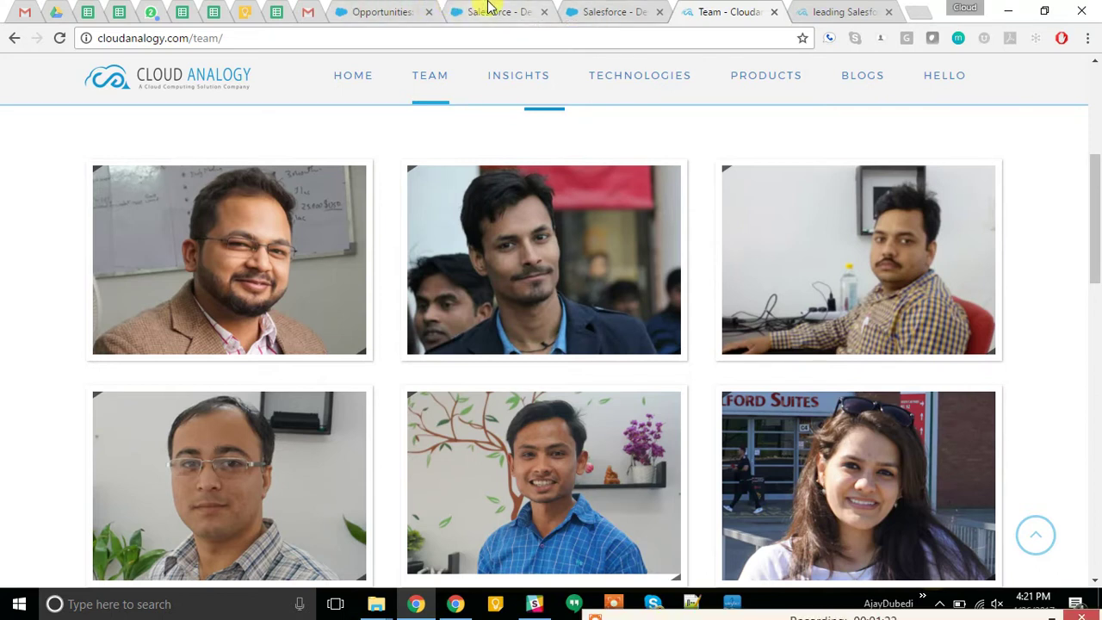
Switch back to the Salesforce Opportunities Home tab.
click(404, 12)
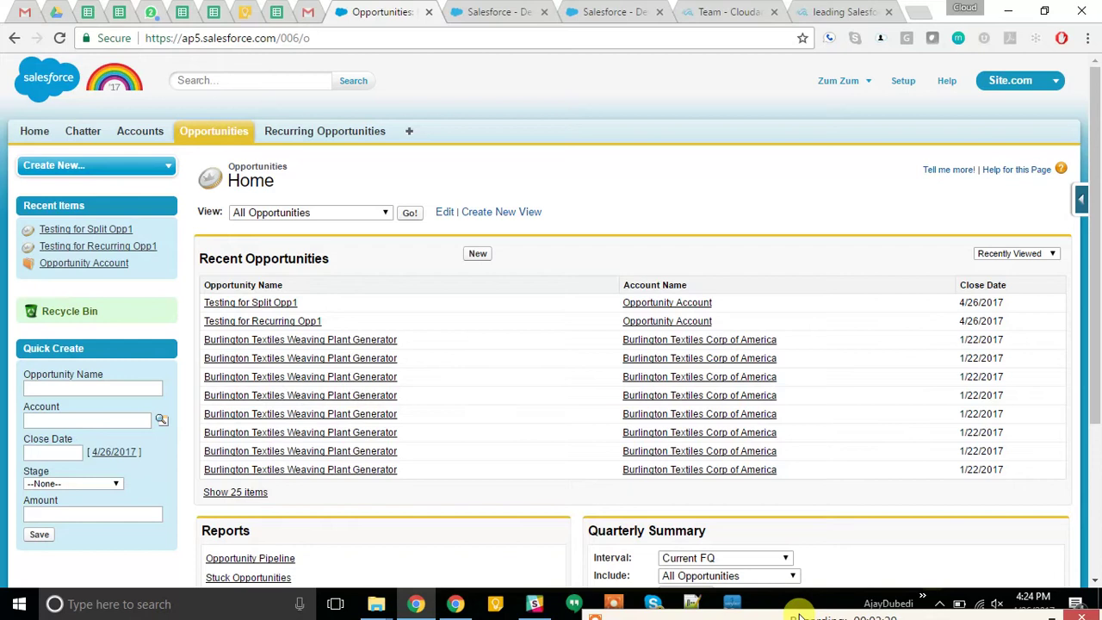
mouse_move(796, 594)
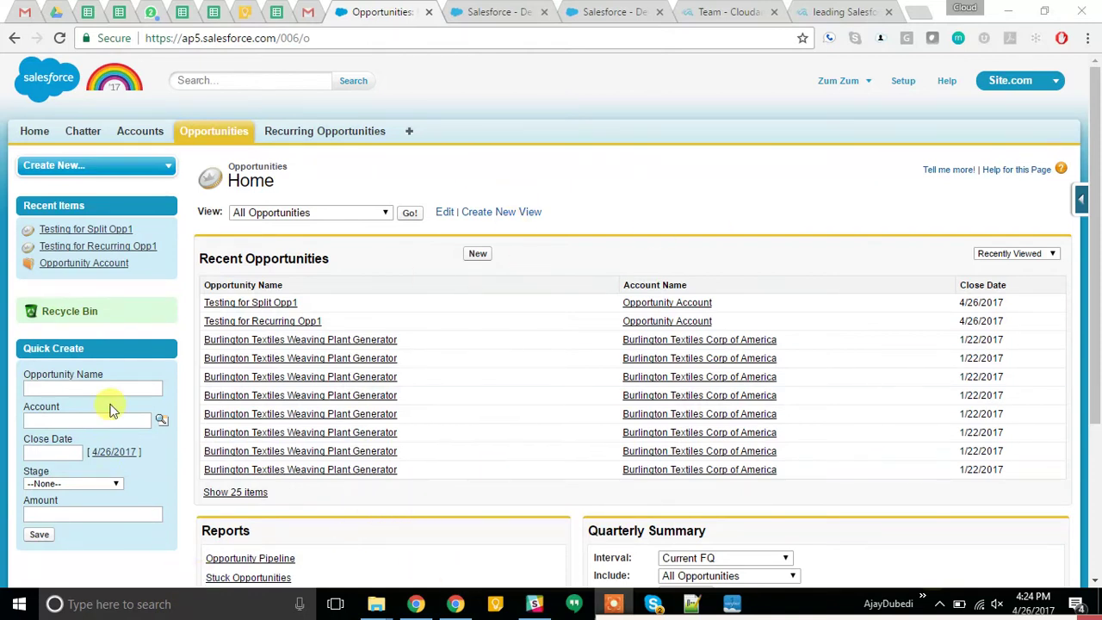
Open Testing for Split Opp1 and expand its Products list to show all seven GenWatt products.
click(259, 307)
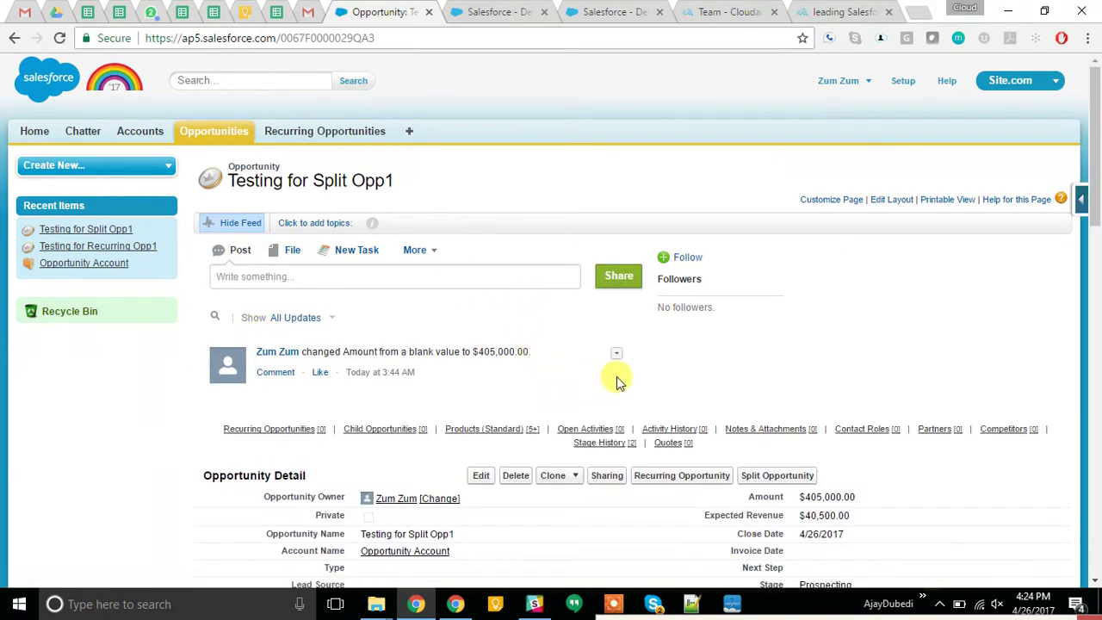
scroll(769, 362, down, 1)
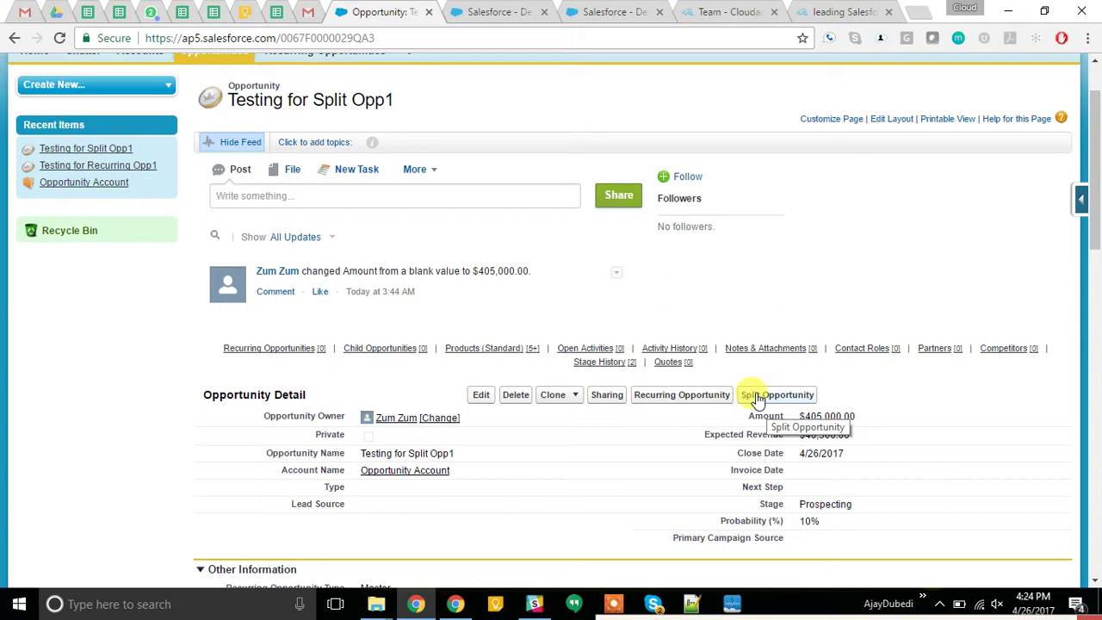
scroll(660, 442, down, 5)
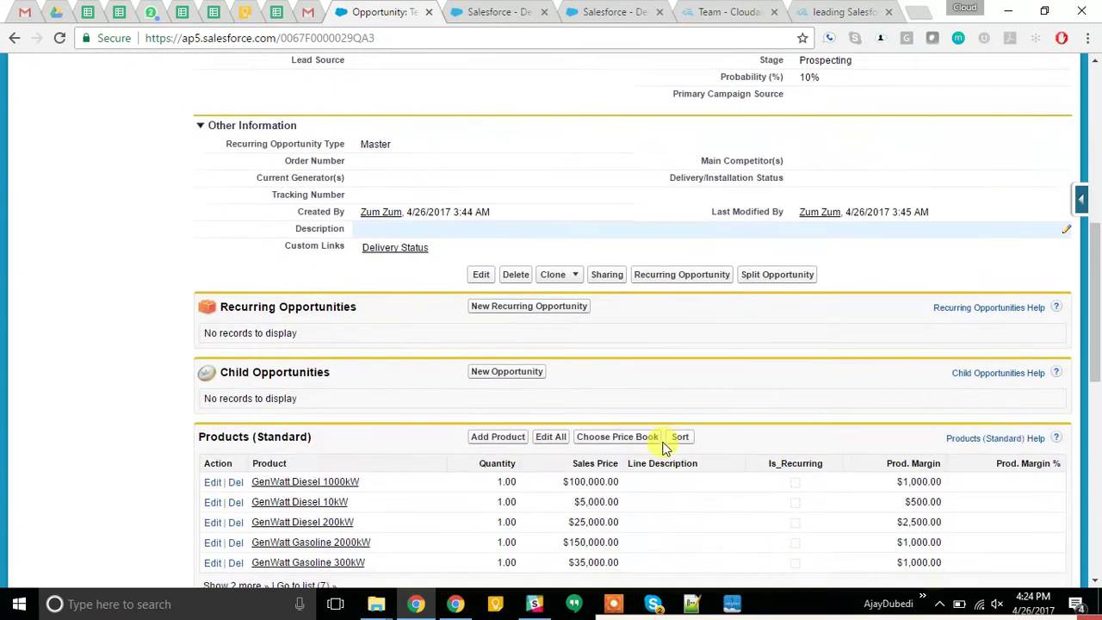
scroll(663, 446, down, 2)
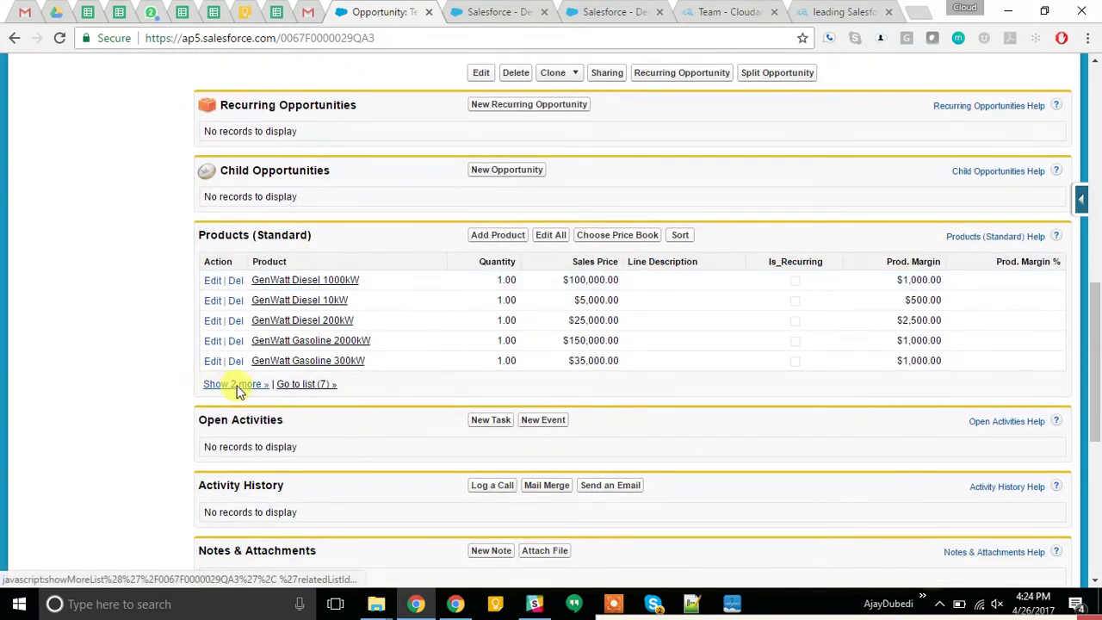
click(238, 385)
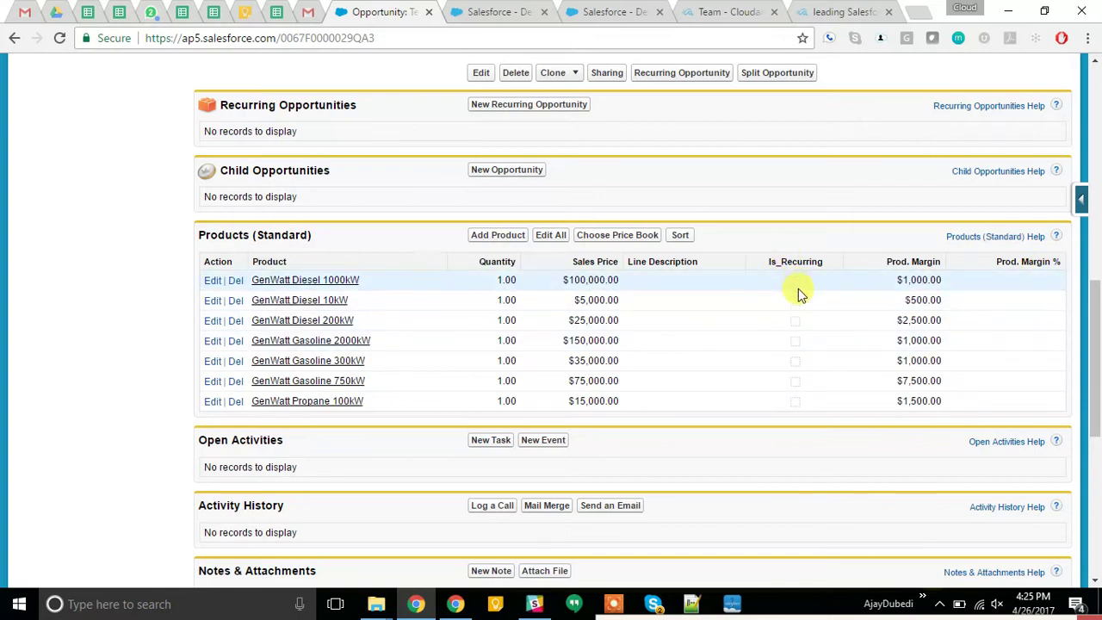
scroll(806, 289, up, 5)
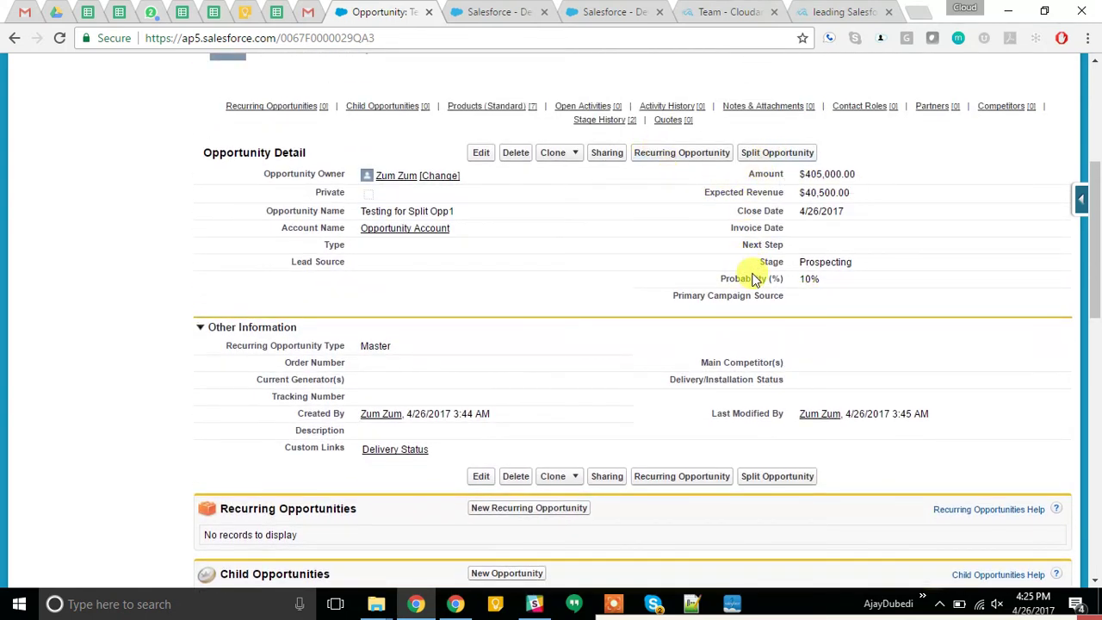
scroll(753, 282, down, 4)
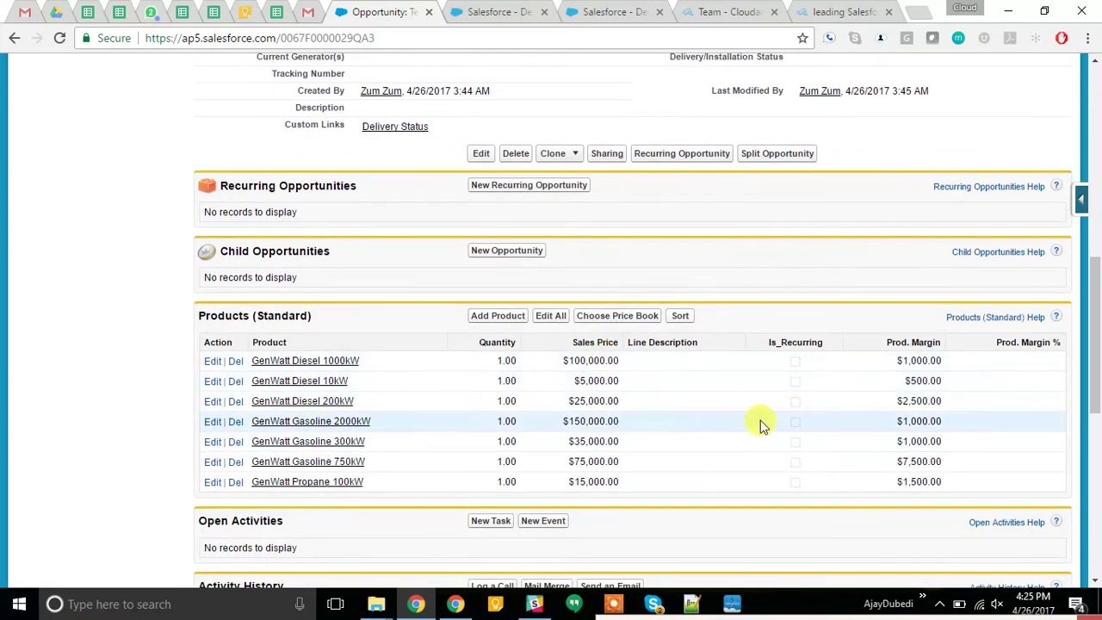
scroll(829, 345, up, 3)
scroll(829, 345, up, 3)
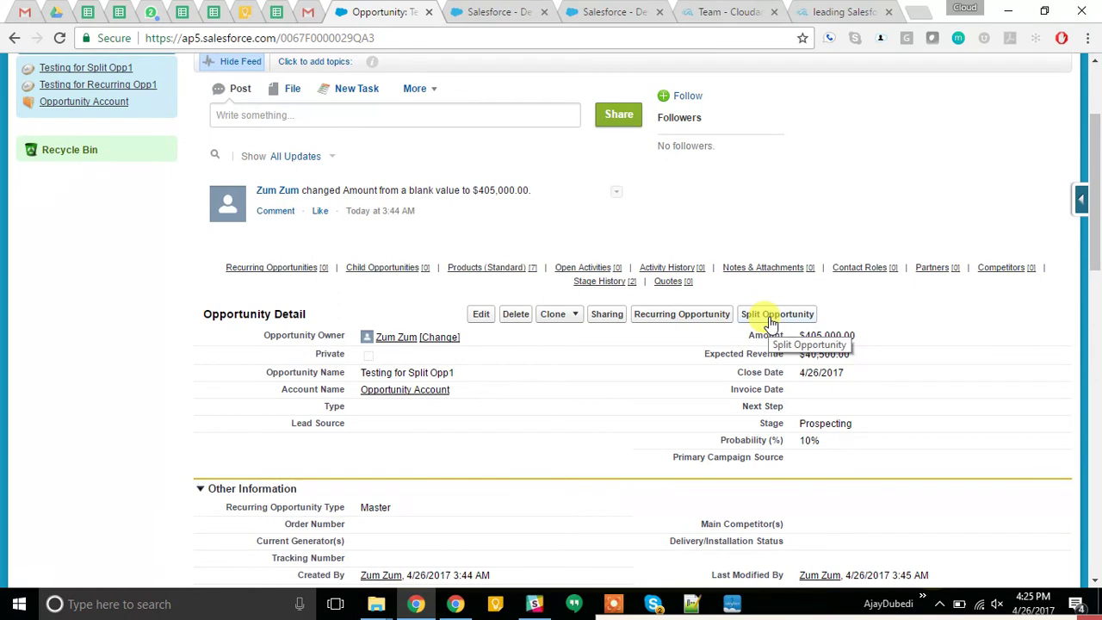
Start a Split Opportunity on Testing for Split Opp1 with start date Apr 25, 2017.
click(771, 319)
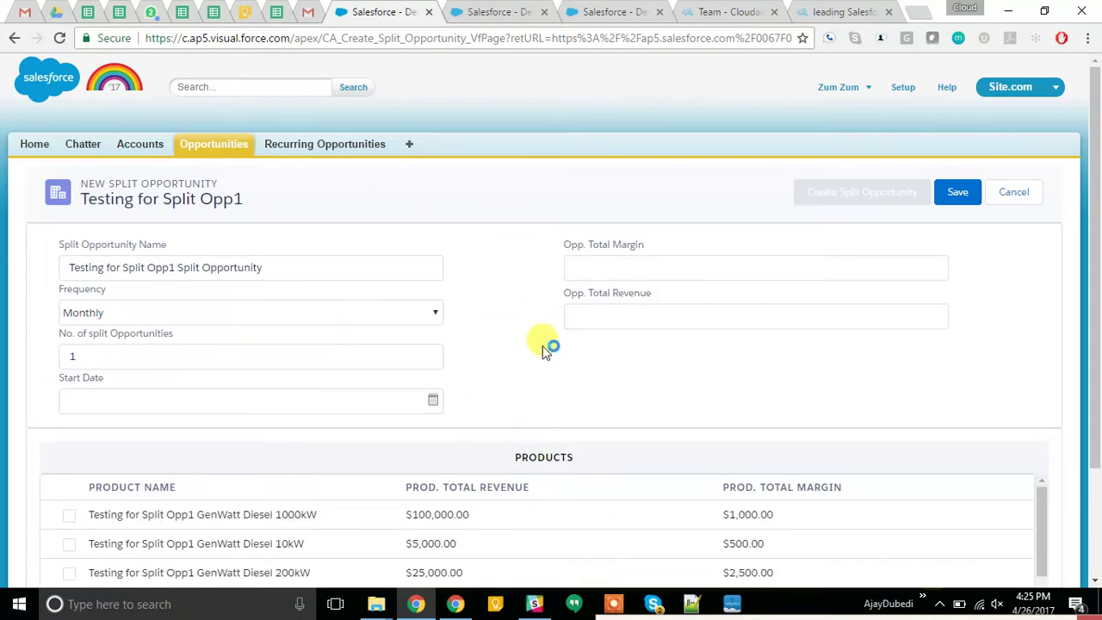
scroll(268, 384, down, 1)
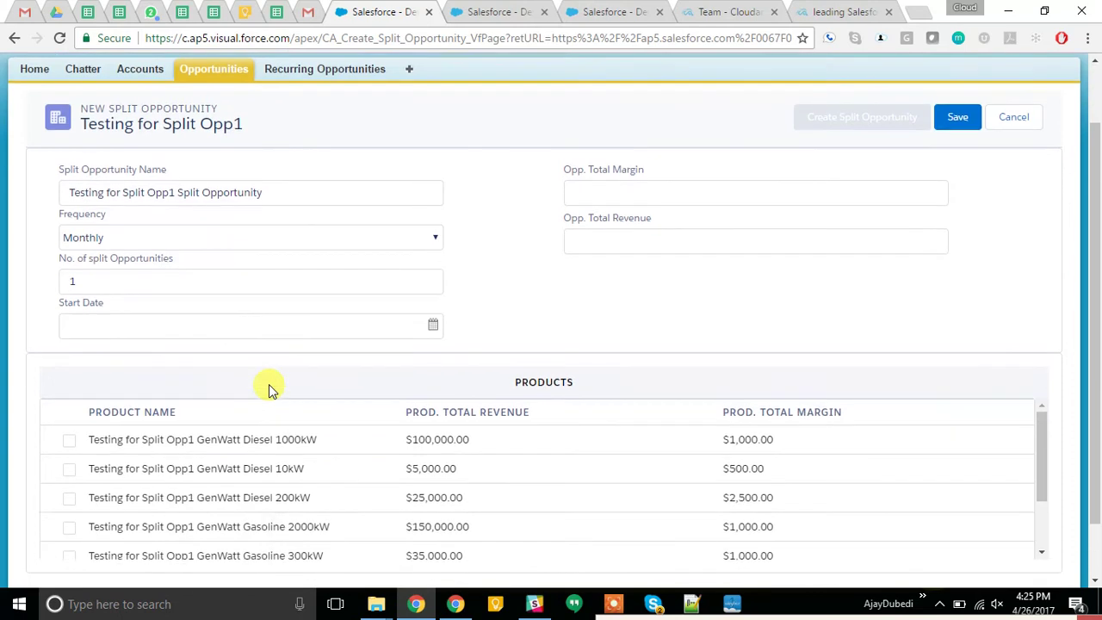
scroll(269, 384, down, 1)
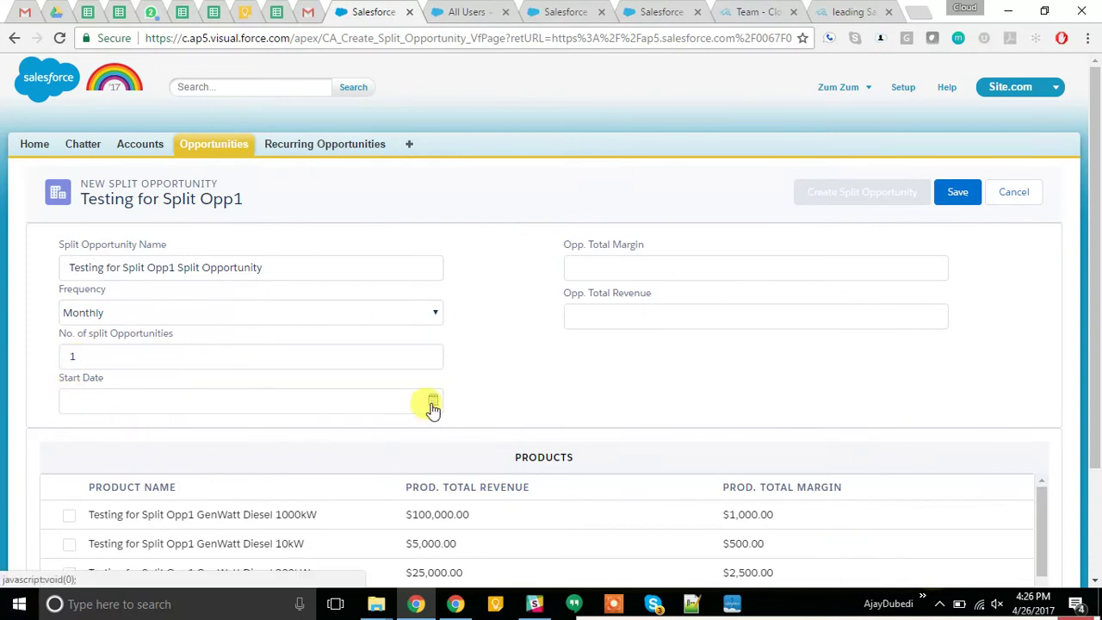
click(433, 406)
scroll(283, 457, down, 3)
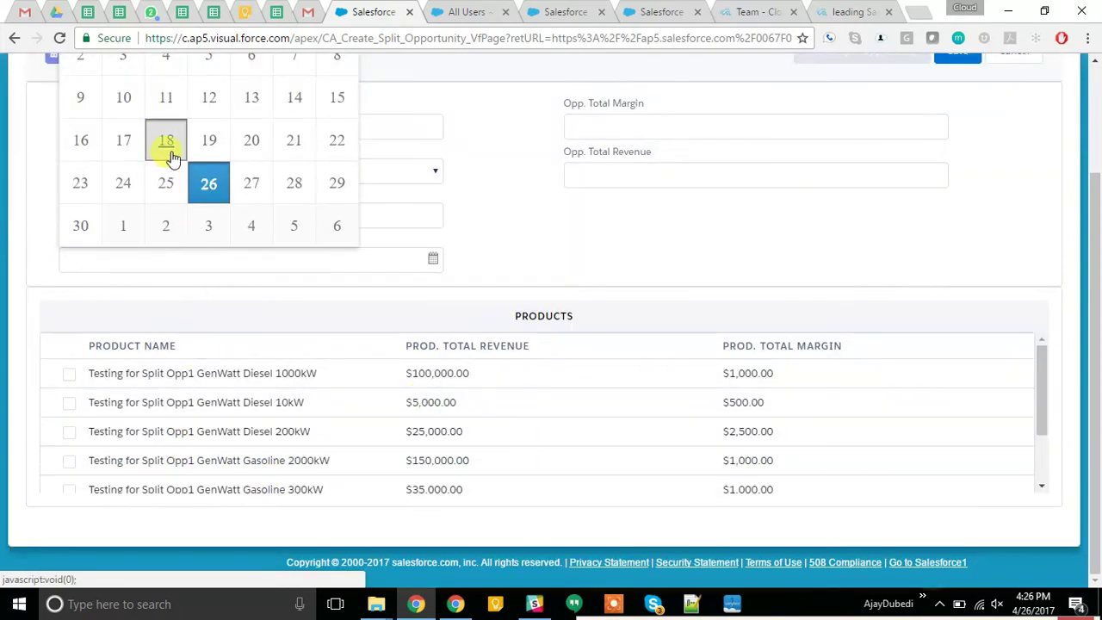
click(168, 189)
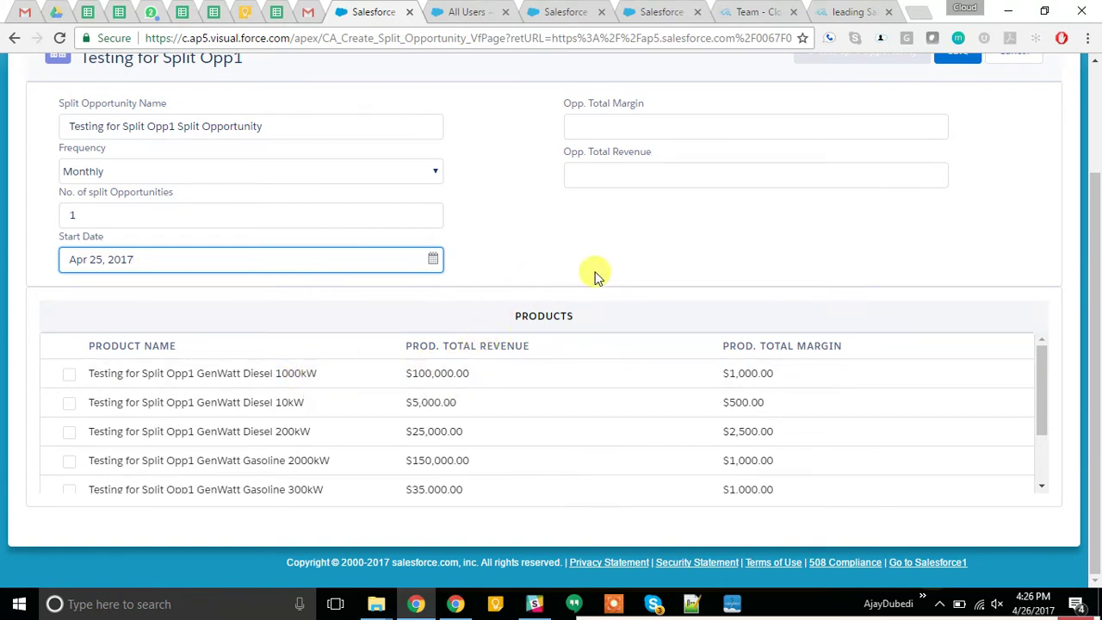
scroll(172, 357, down, 3)
scroll(147, 353, up, 3)
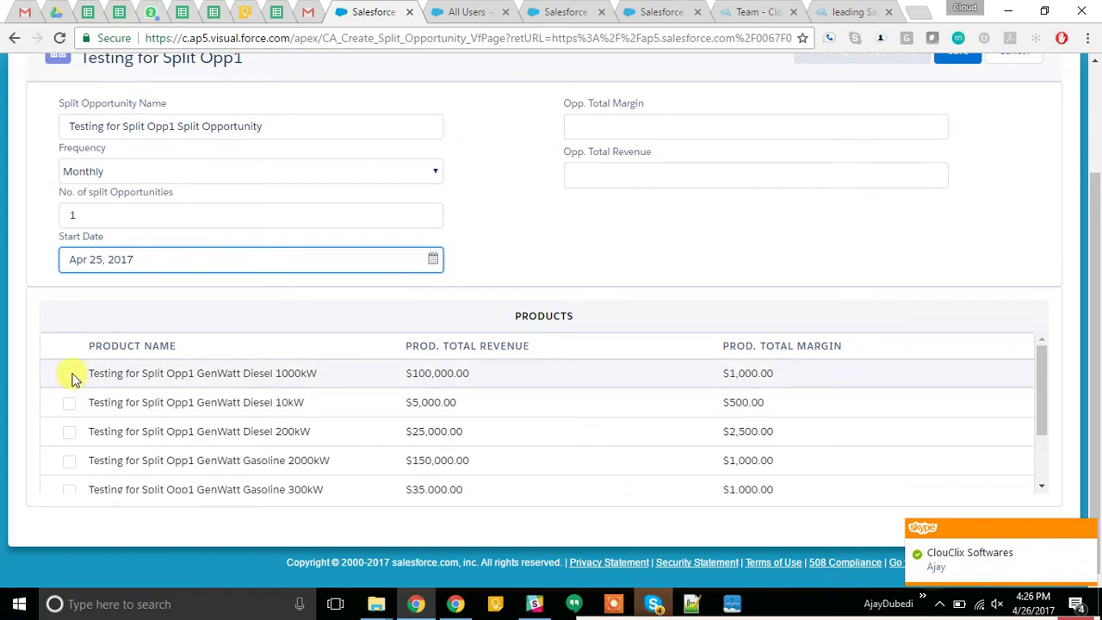
Tick Diesel 1000kW, 10kW, 200kW and Gasoline 2000kW, 300kW, 750kW for the split.
click(69, 374)
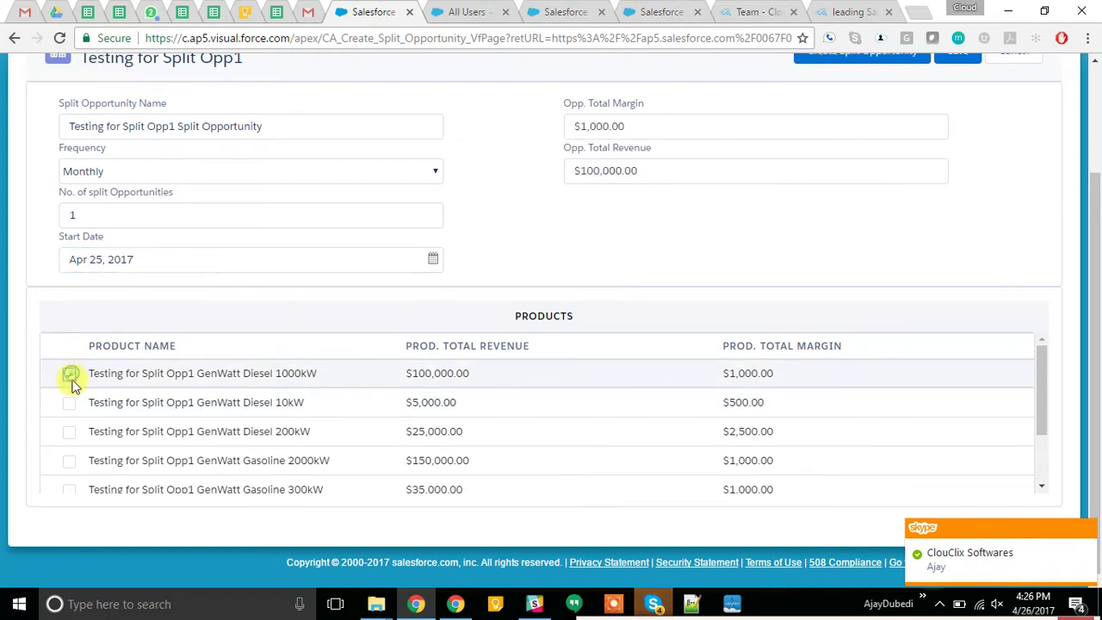
click(68, 402)
click(70, 432)
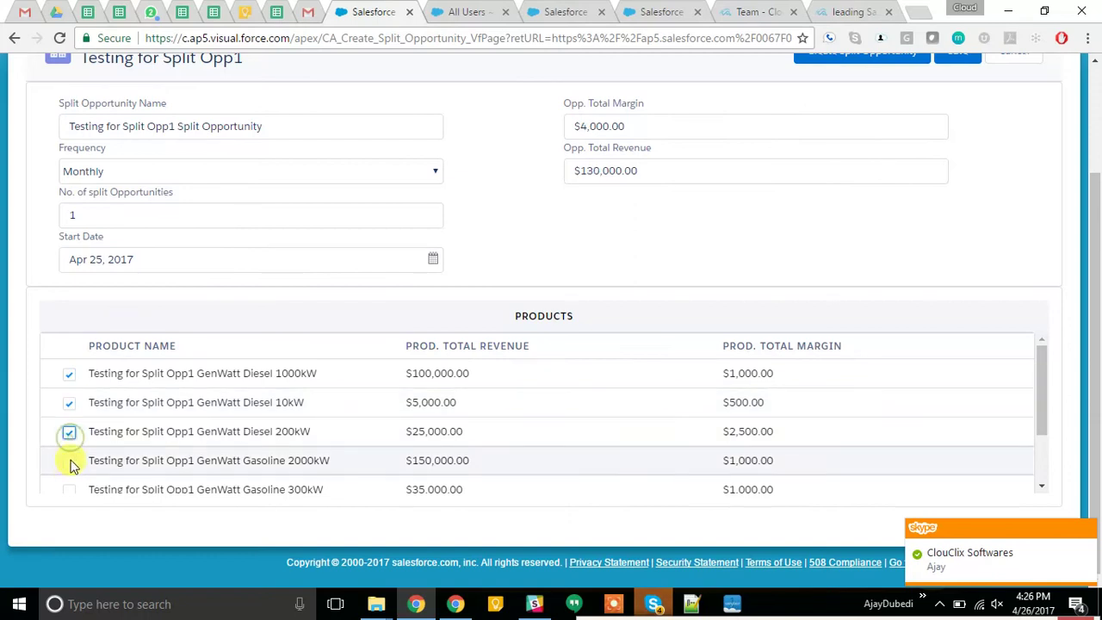
click(69, 460)
click(69, 489)
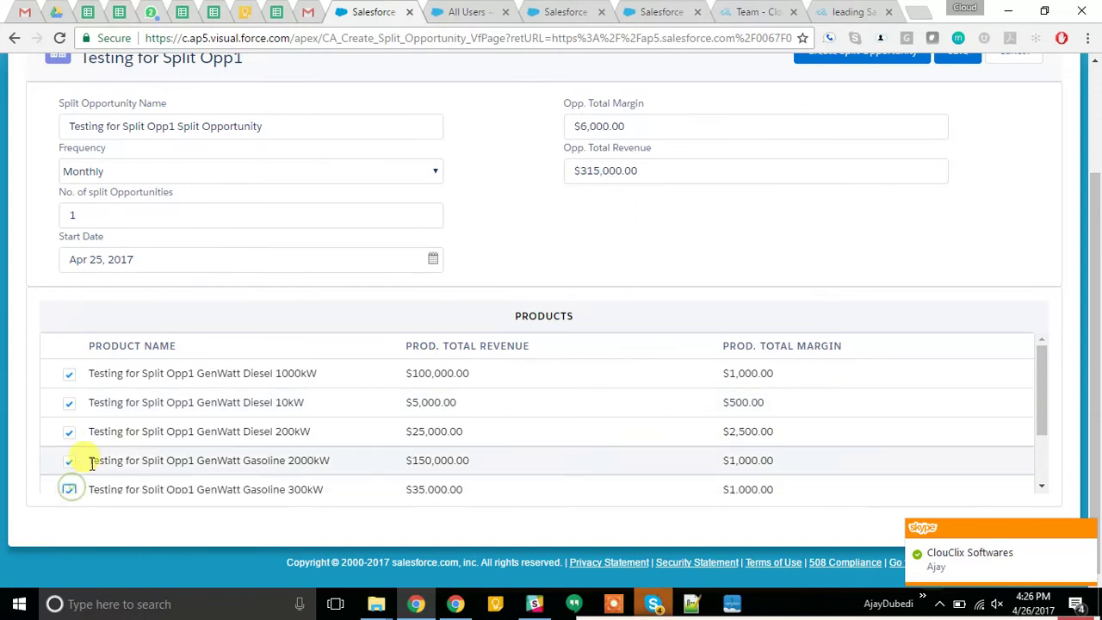
scroll(77, 465, down, 1)
click(69, 439)
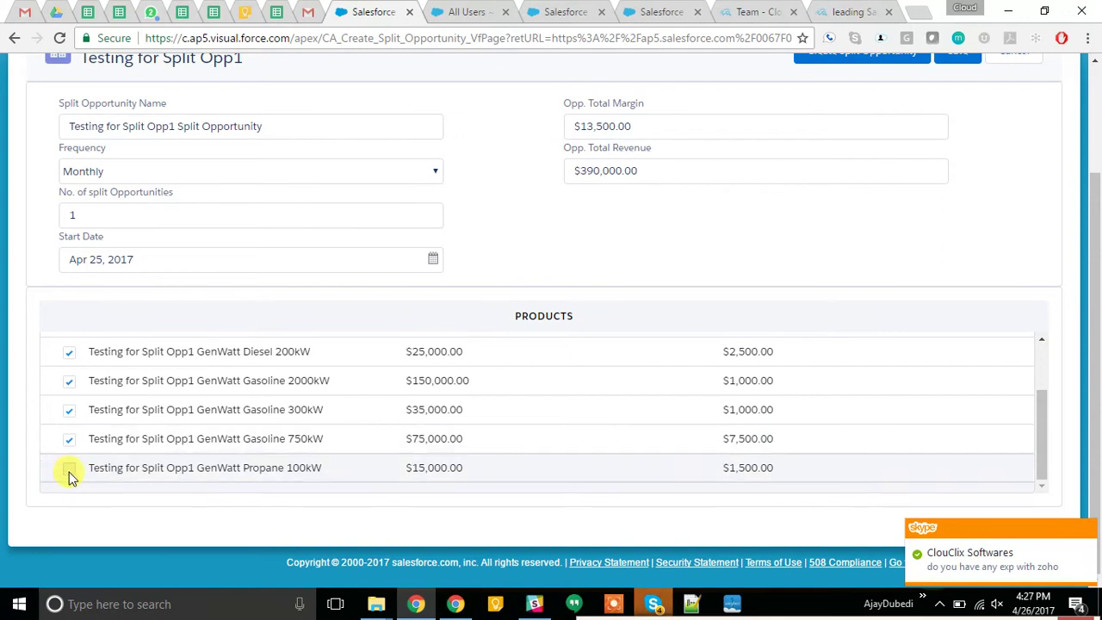
Untick Diesel 1000kW, 200kW, 10kW and Gasoline 2000kW, leaving $110,000.00 revenue and $8,500.00 margin.
scroll(167, 468, up, 2)
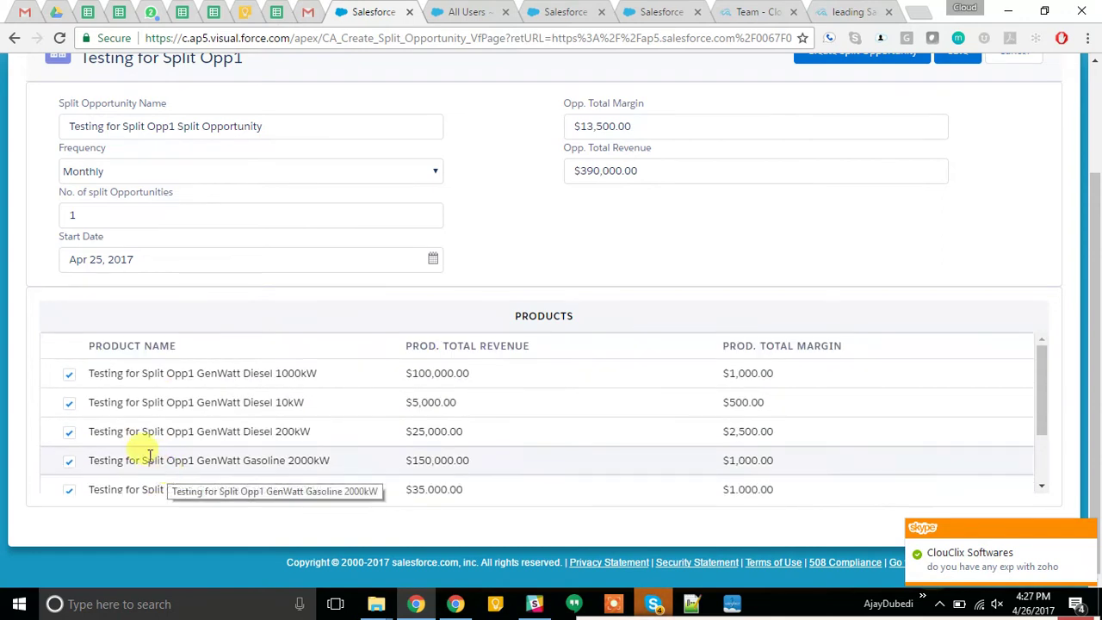
click(69, 373)
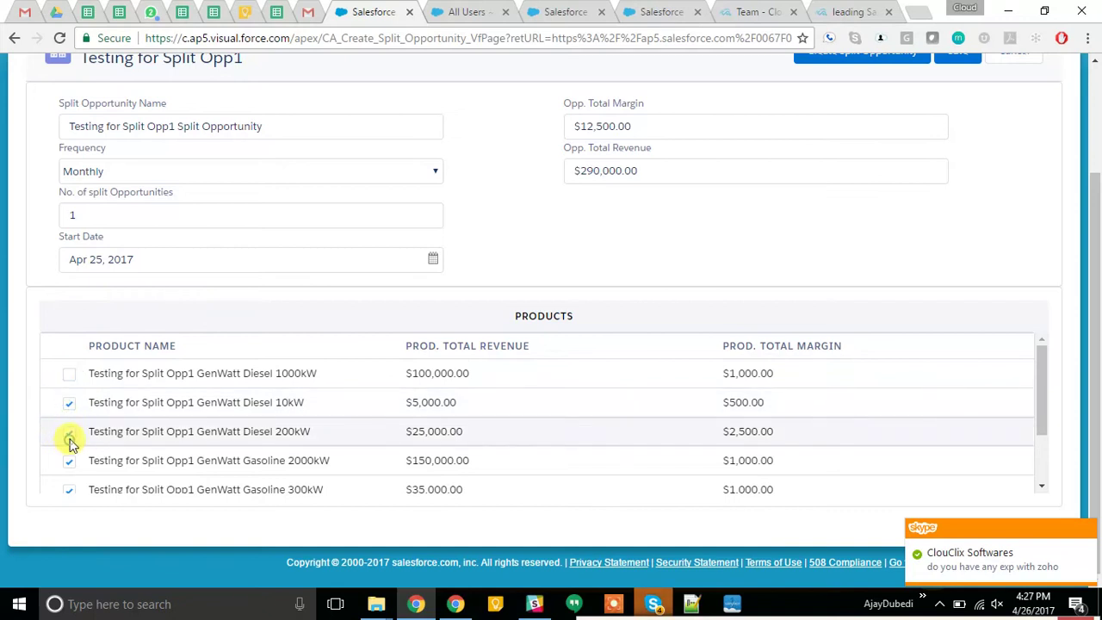
click(69, 431)
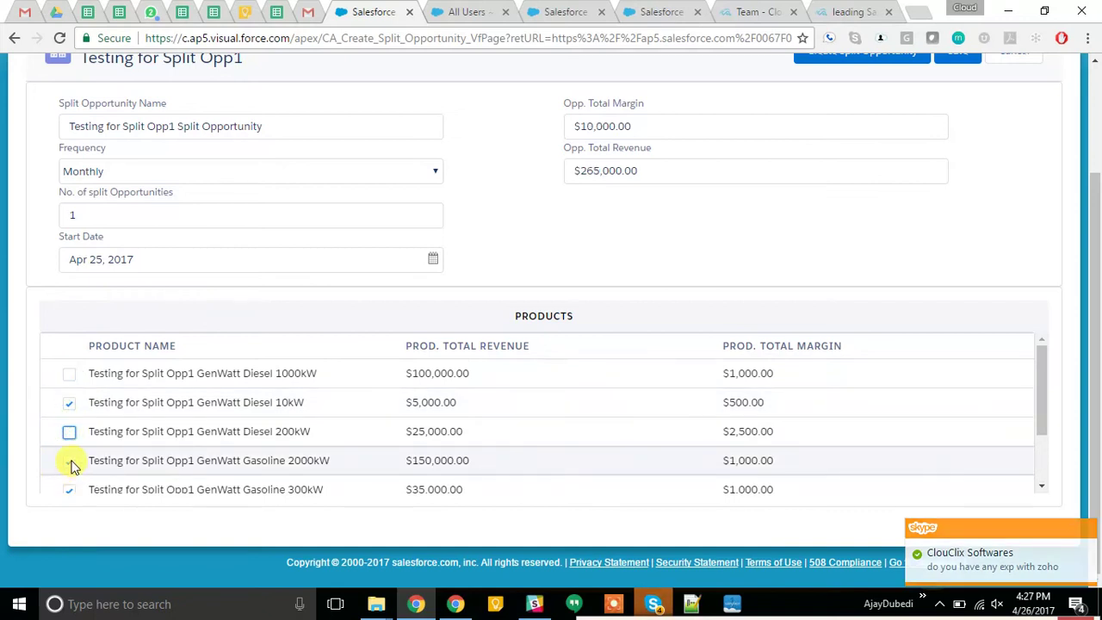
click(69, 461)
click(69, 402)
scroll(215, 435, up, 1)
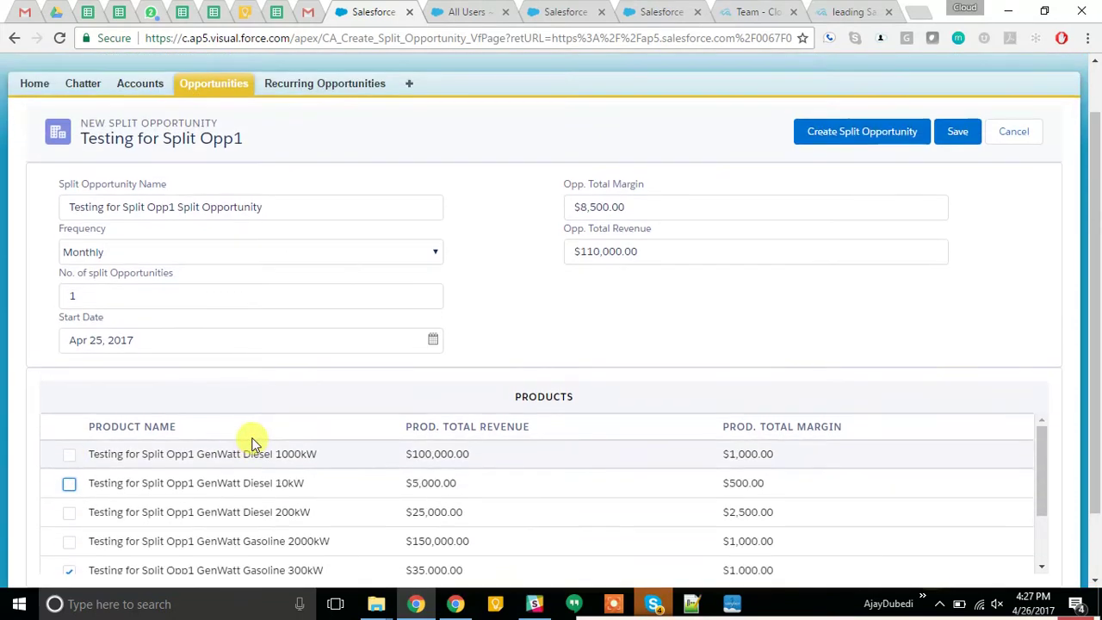
scroll(288, 445, down, 1)
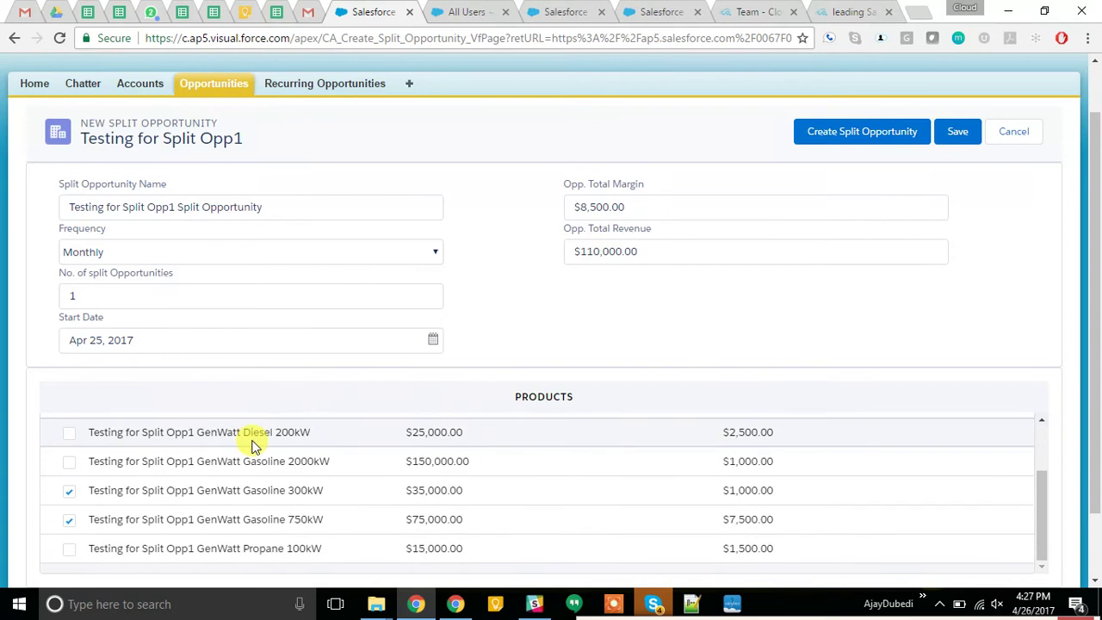
Create the draft split opportunities and review the two rows in the Draft Split Opportunities table.
click(869, 138)
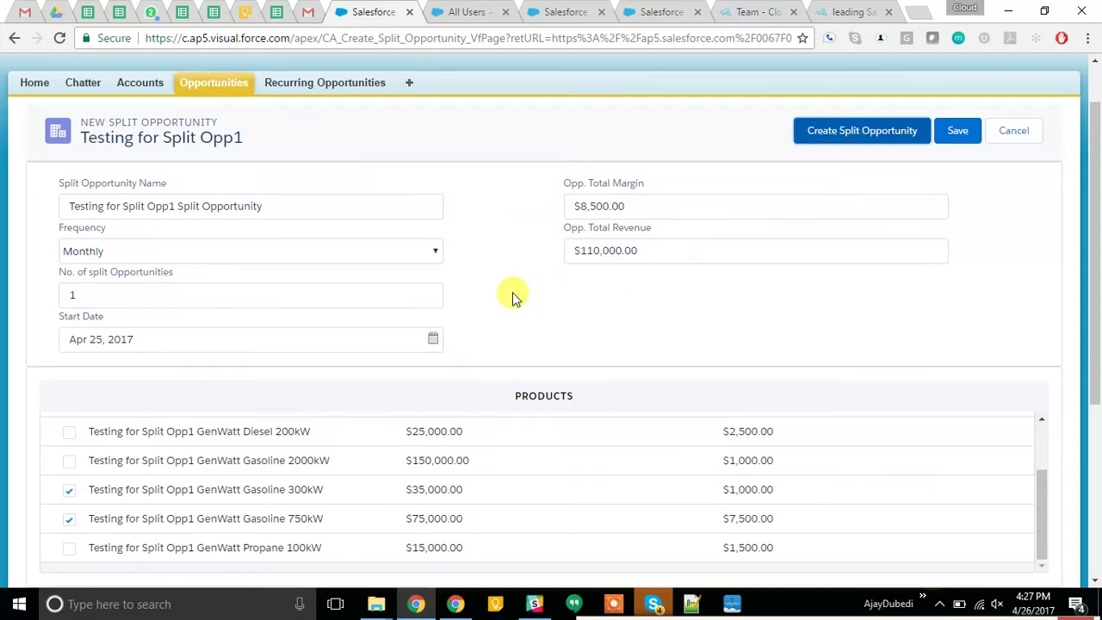
scroll(512, 295, down, 3)
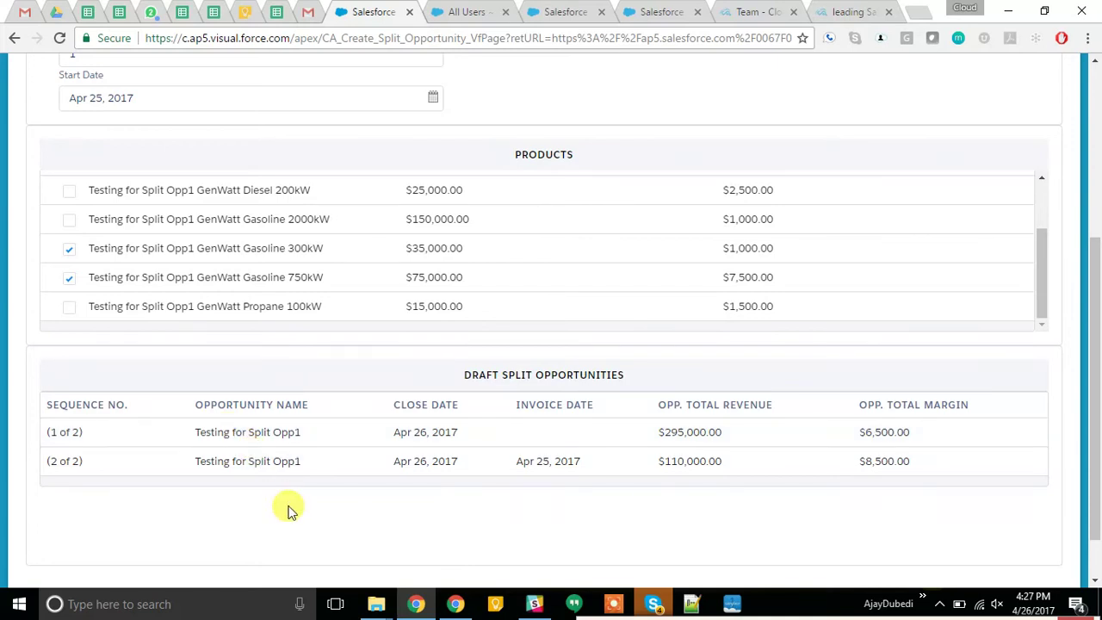
scroll(289, 510, up, 1)
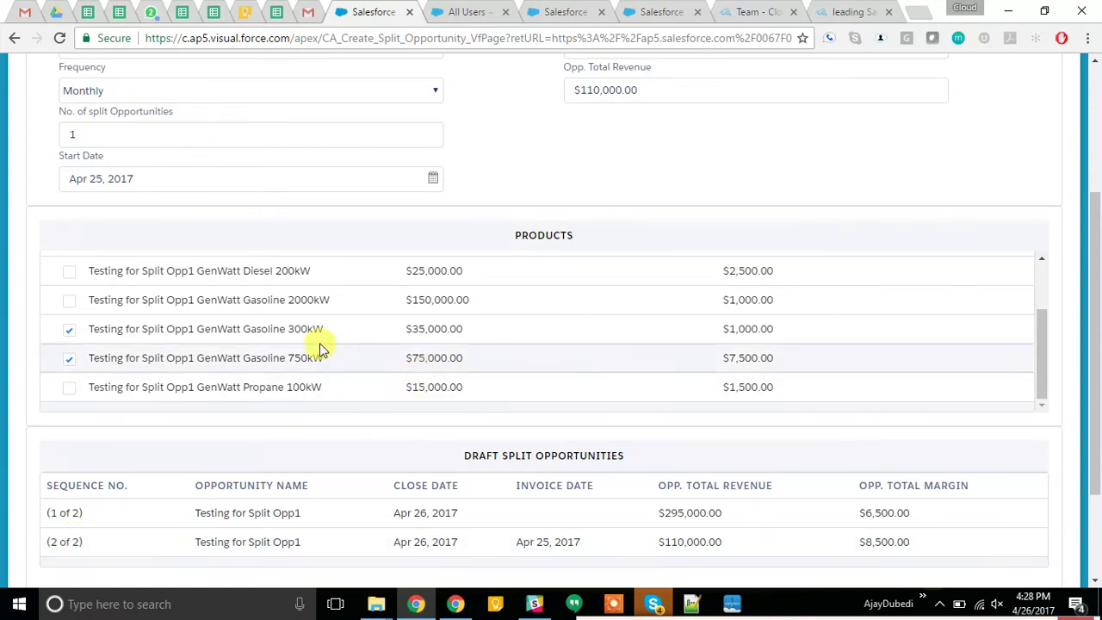
click(70, 332)
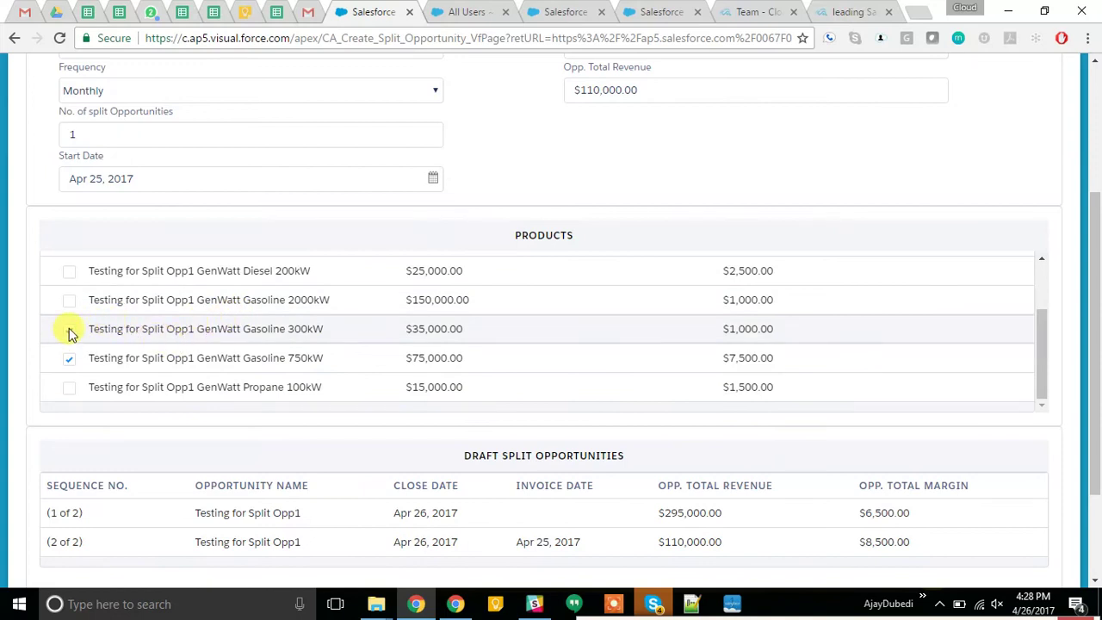
click(69, 330)
scroll(197, 379, up, 5)
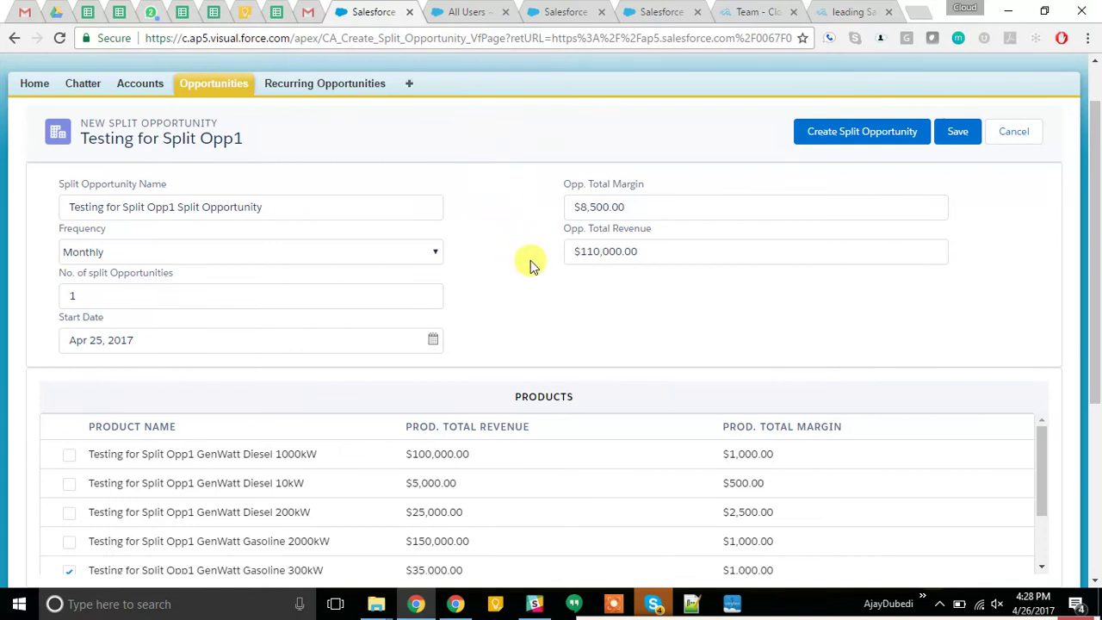
click(960, 135)
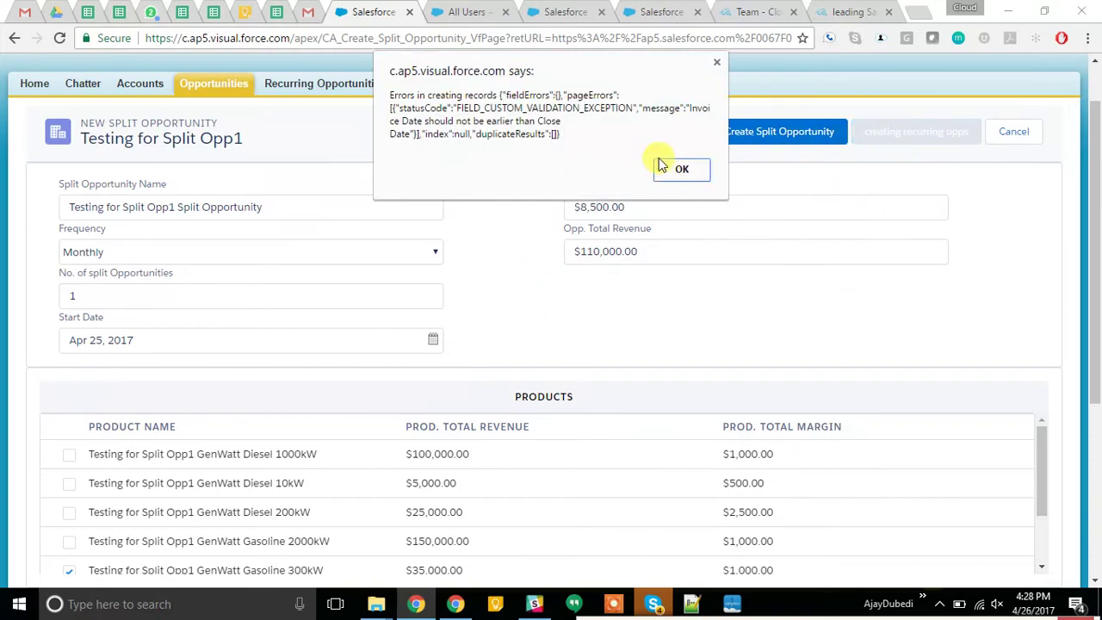
click(678, 171)
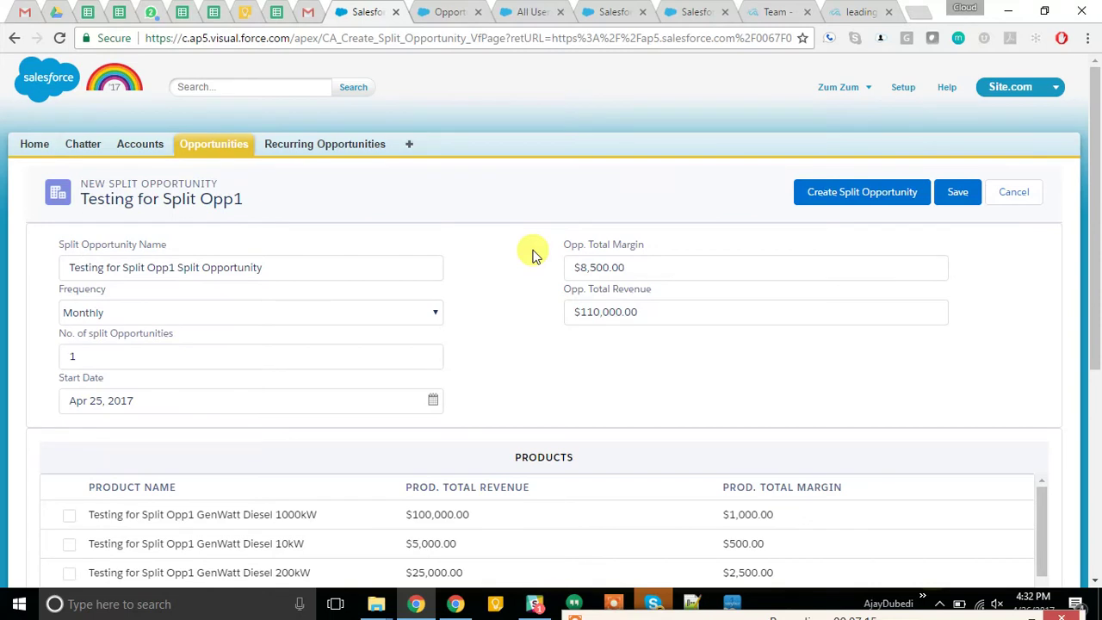
Save the split and open both Testing for Split Opp1 records in new tabs.
click(966, 198)
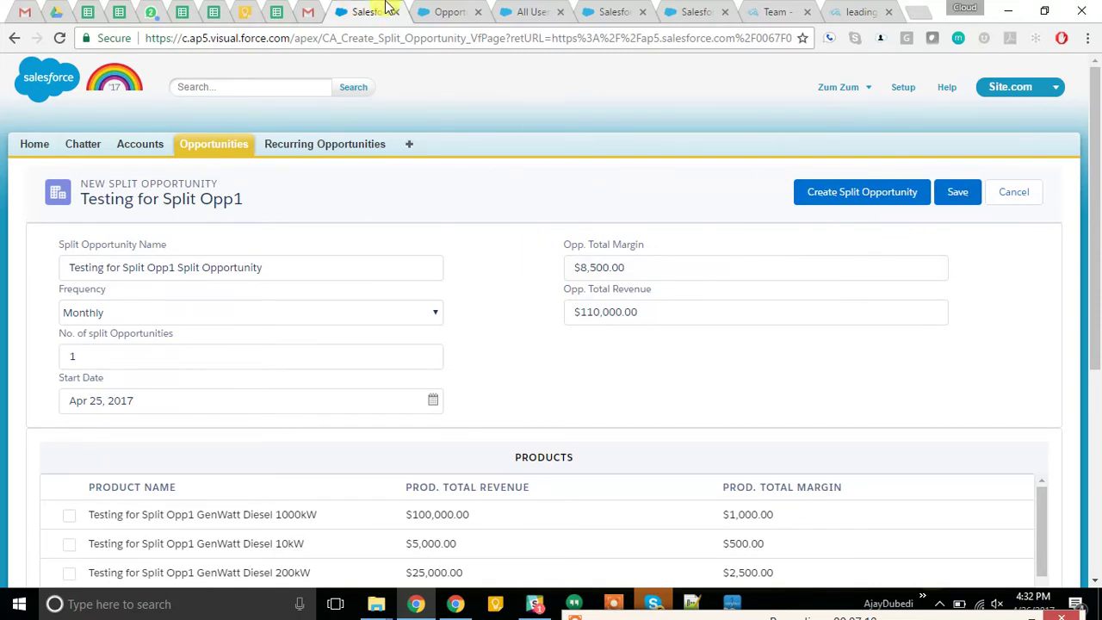
click(459, 11)
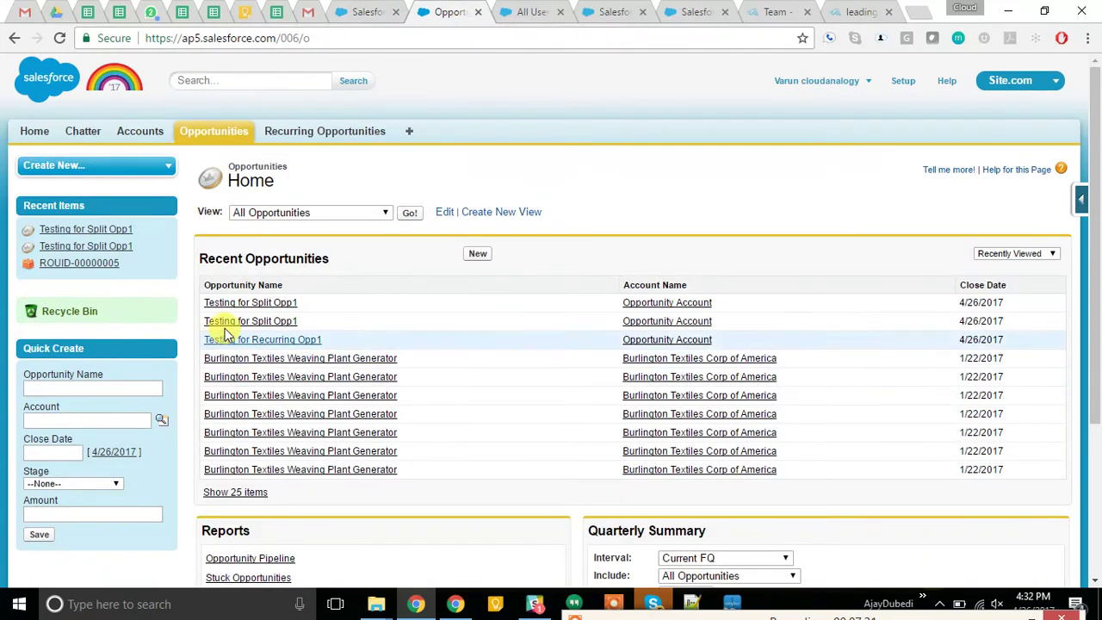
middle_click(267, 303)
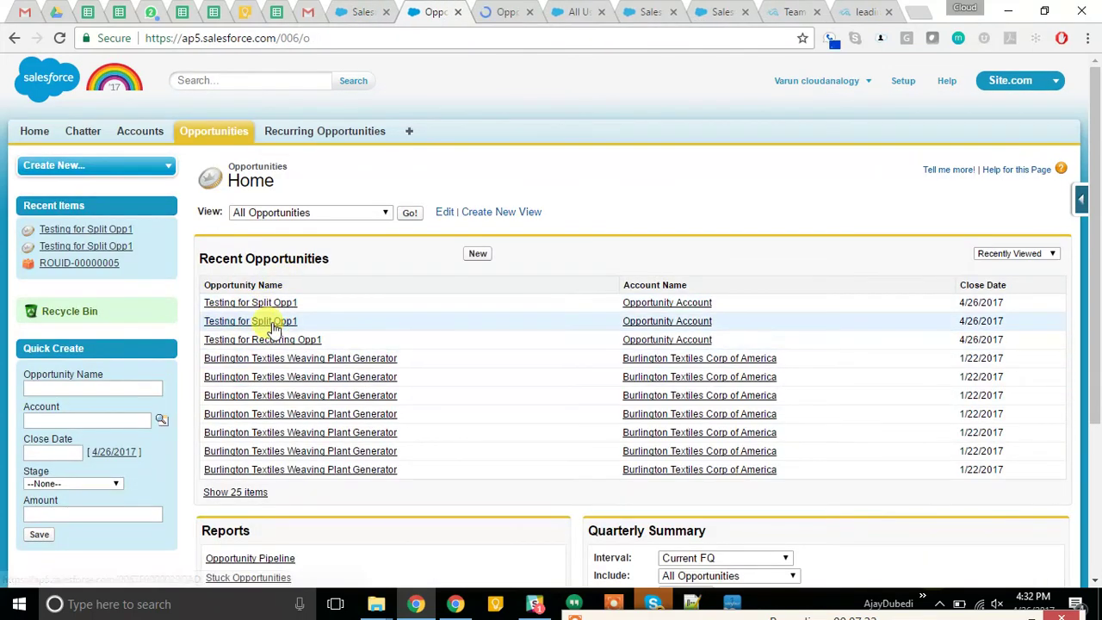
middle_click(271, 321)
Review both Testing for Split Opp1 records, ending on the $40,000.00 one with Diesel 10kW and Gasoline 300kW.
click(486, 12)
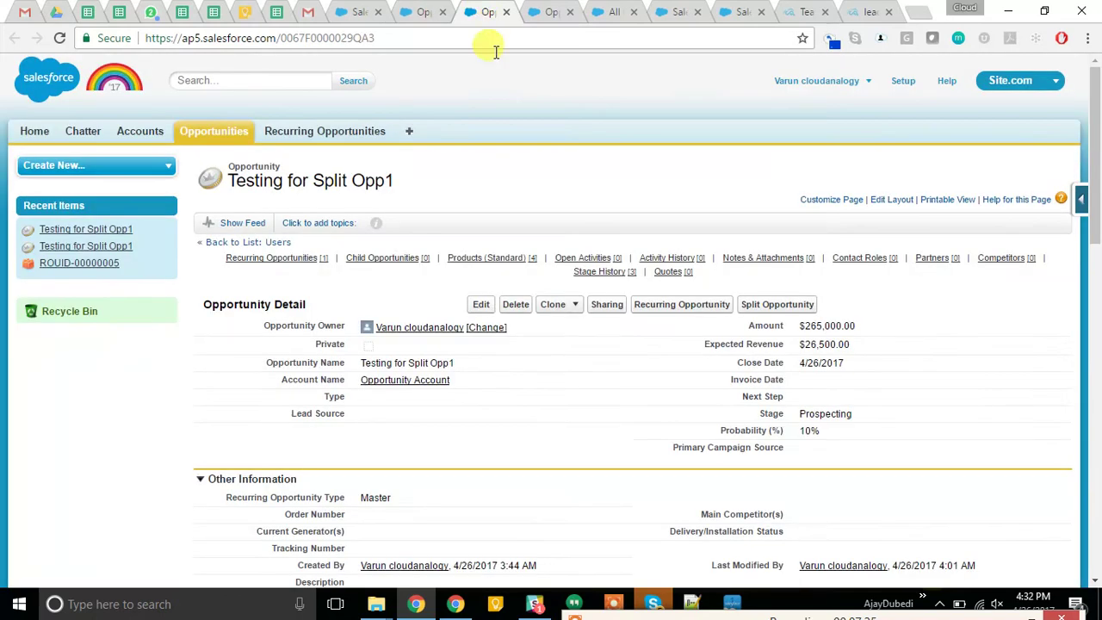
scroll(491, 272, down, 1)
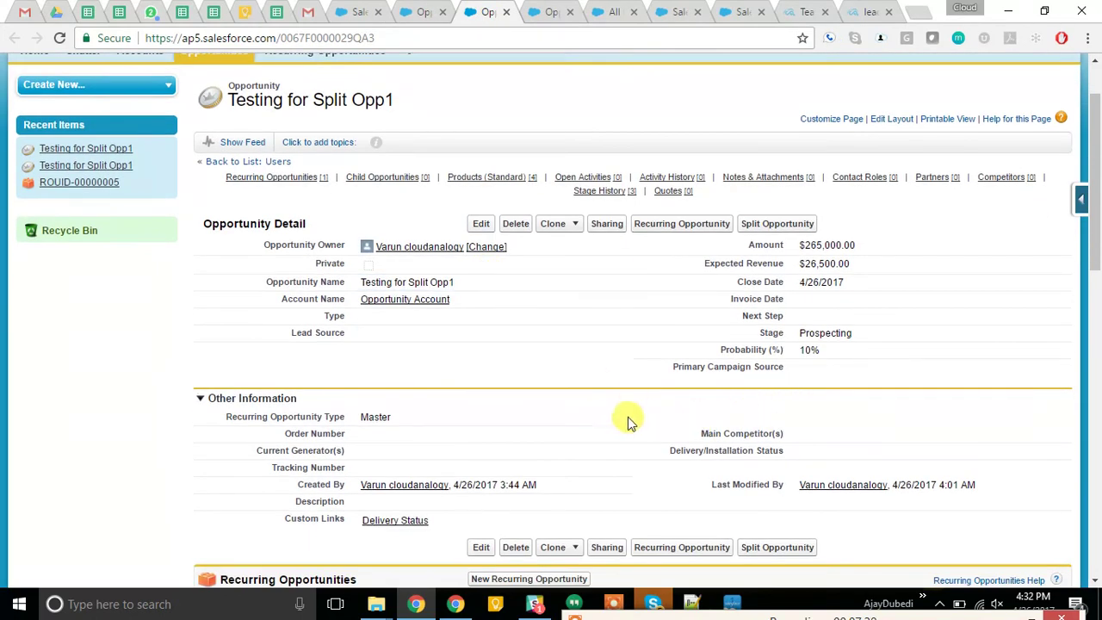
scroll(468, 418, down, 4)
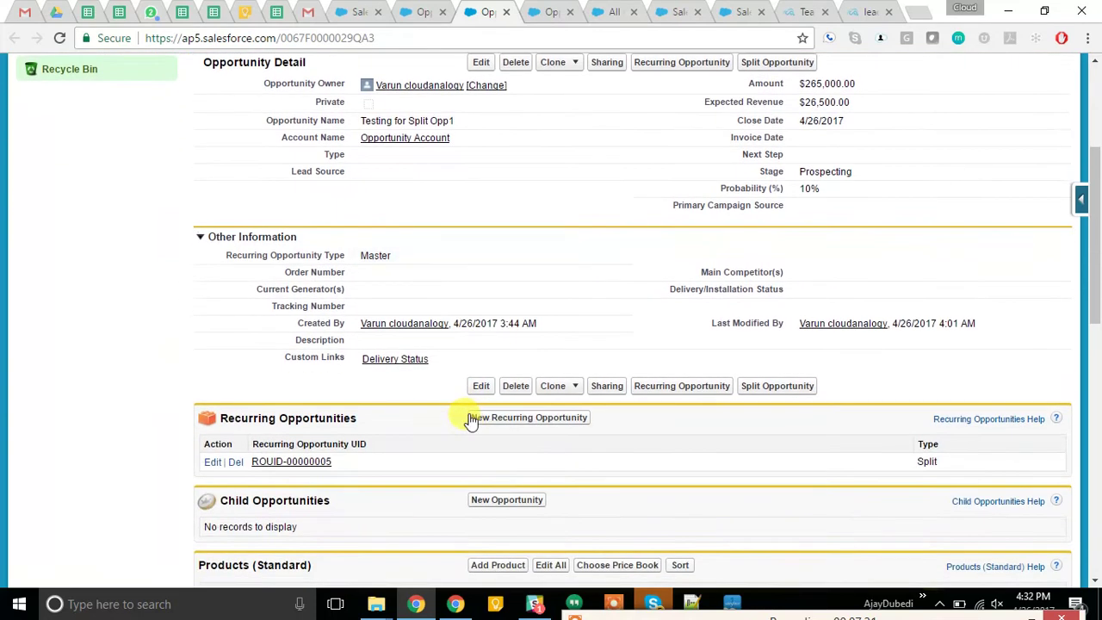
scroll(469, 420, down, 2)
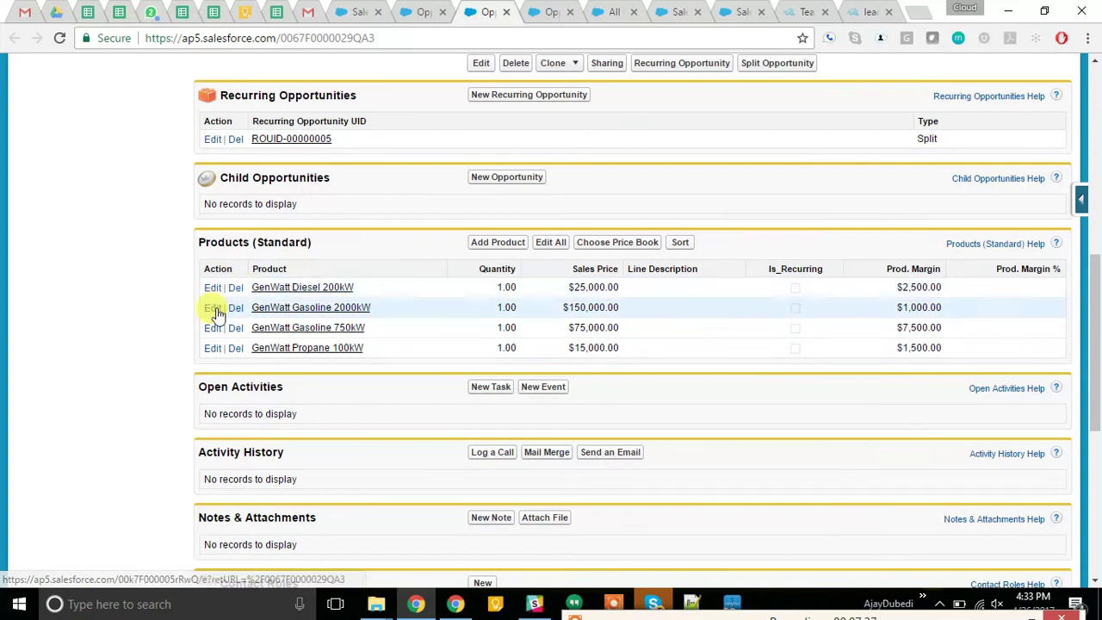
scroll(462, 362, up, 5)
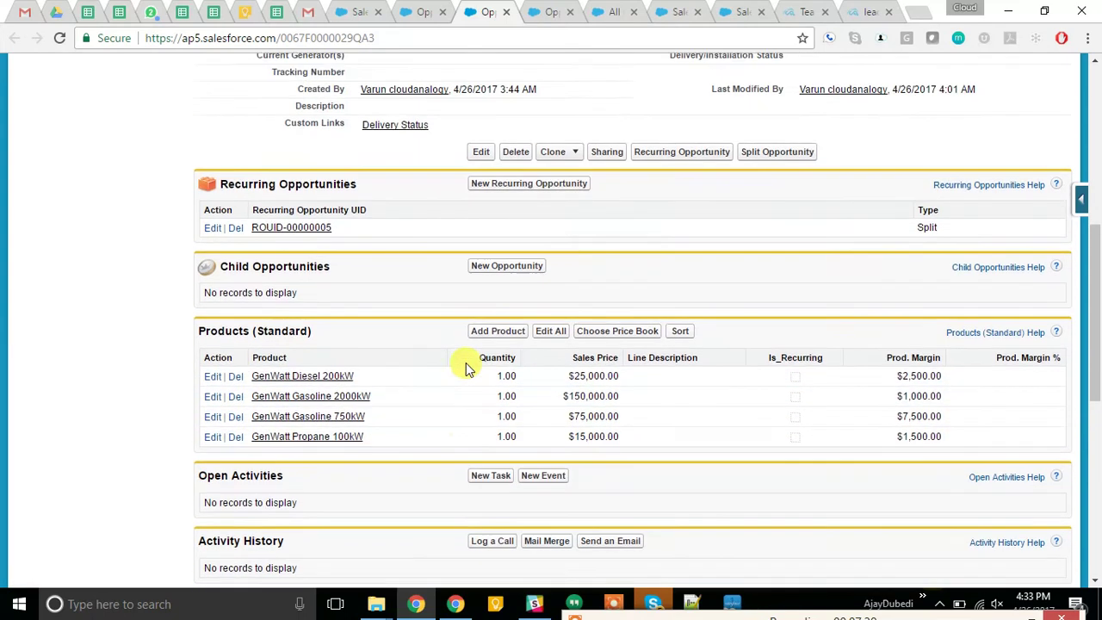
click(551, 11)
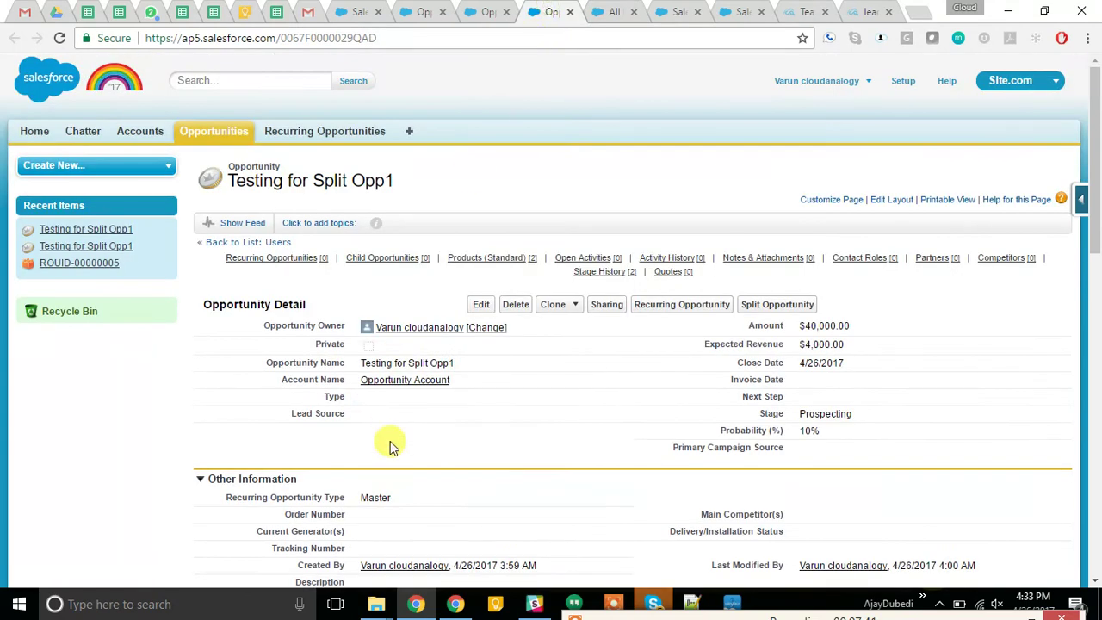
scroll(431, 315, down, 2)
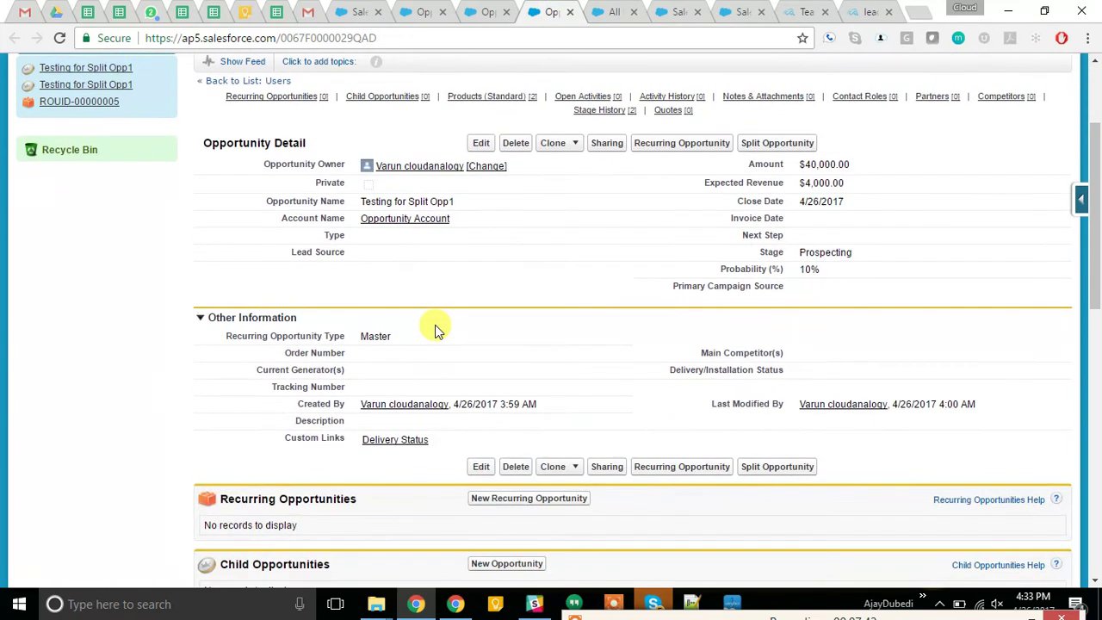
scroll(435, 327, down, 2)
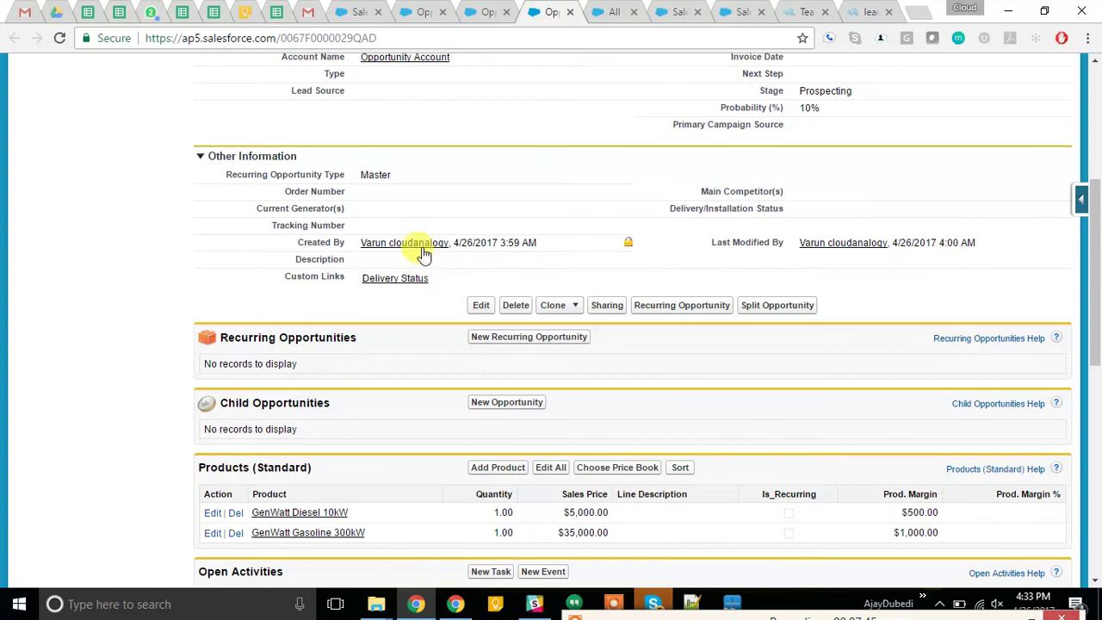
scroll(426, 292, down, 2)
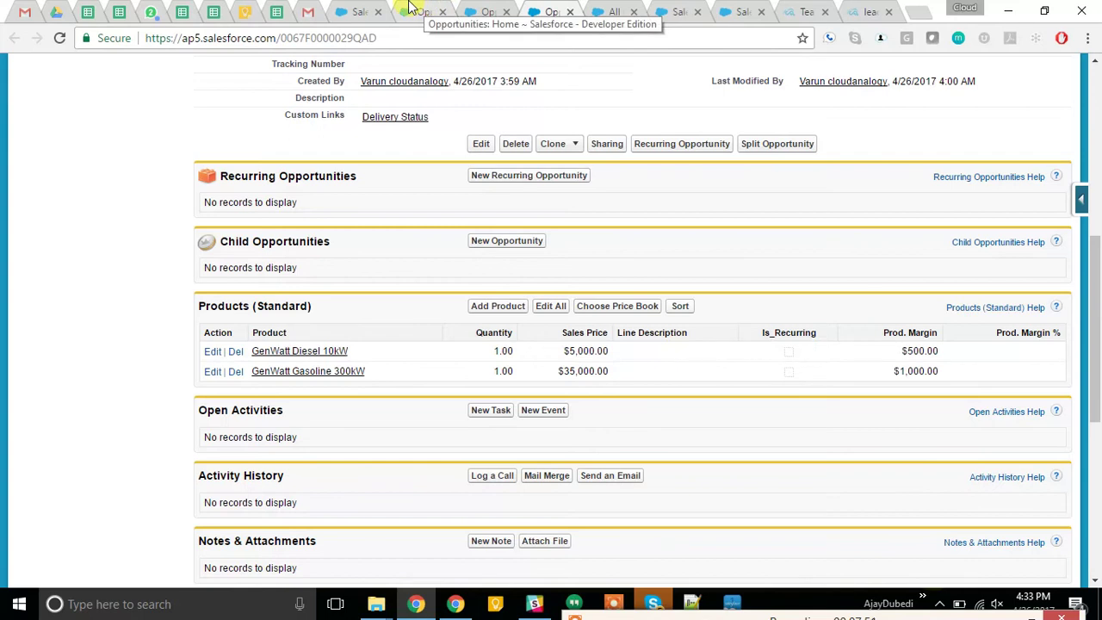
Return to the New Split Opportunity tab and review its $110,000.00 revenue and $8,500.00 margin.
click(358, 11)
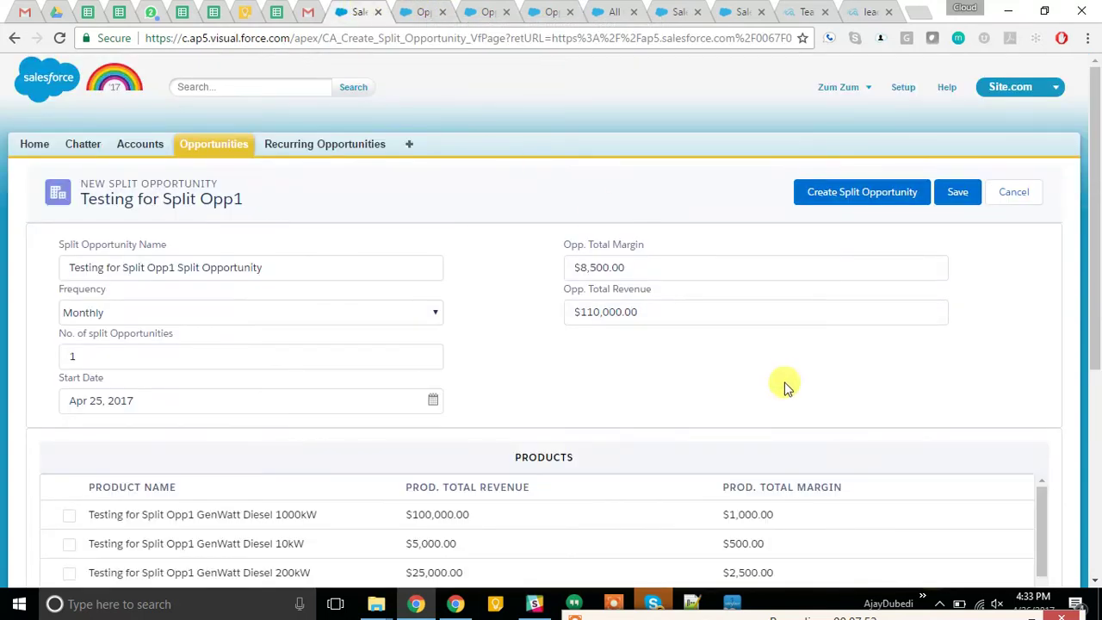
scroll(781, 384, down, 1)
scroll(767, 279, up, 1)
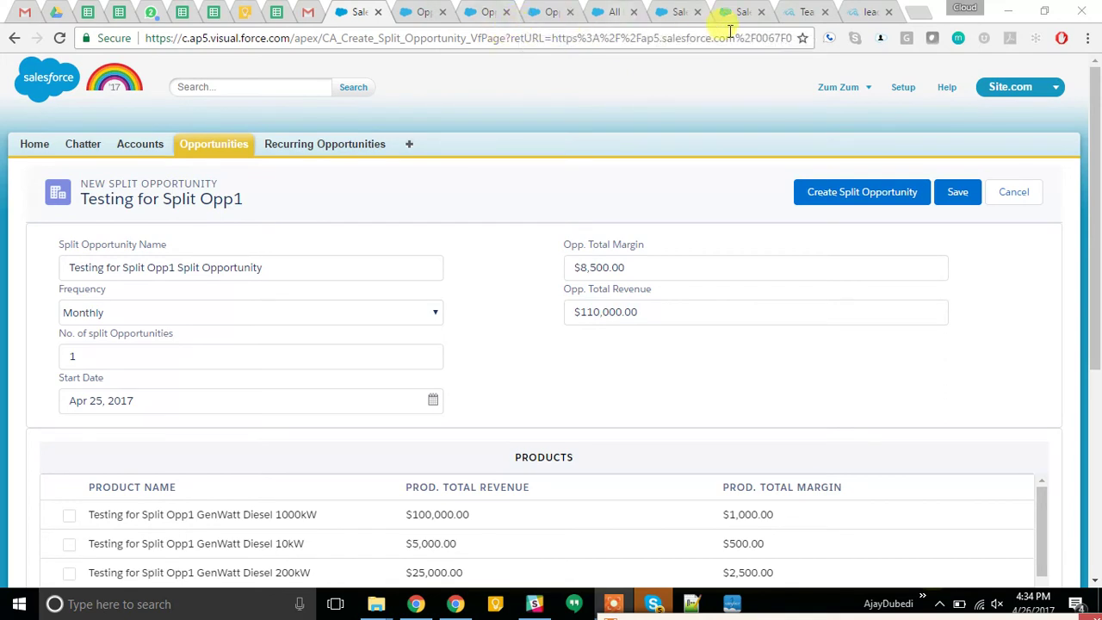
Close the split page and both Testing for Split Opp1 tabs, then show Testing for Recurring Opp1.
click(378, 12)
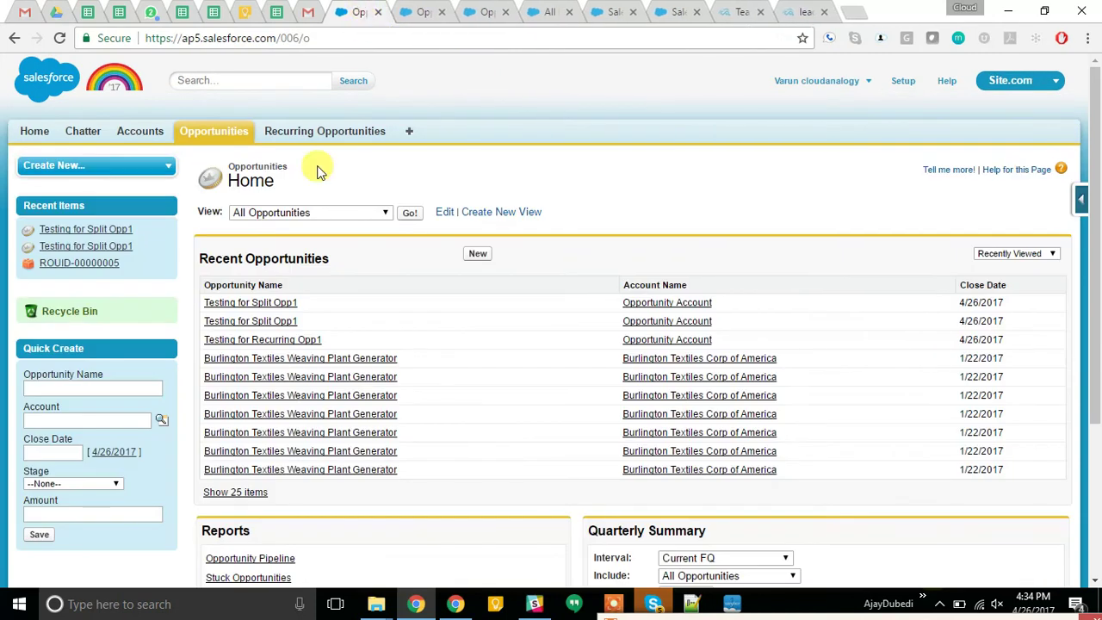
click(254, 321)
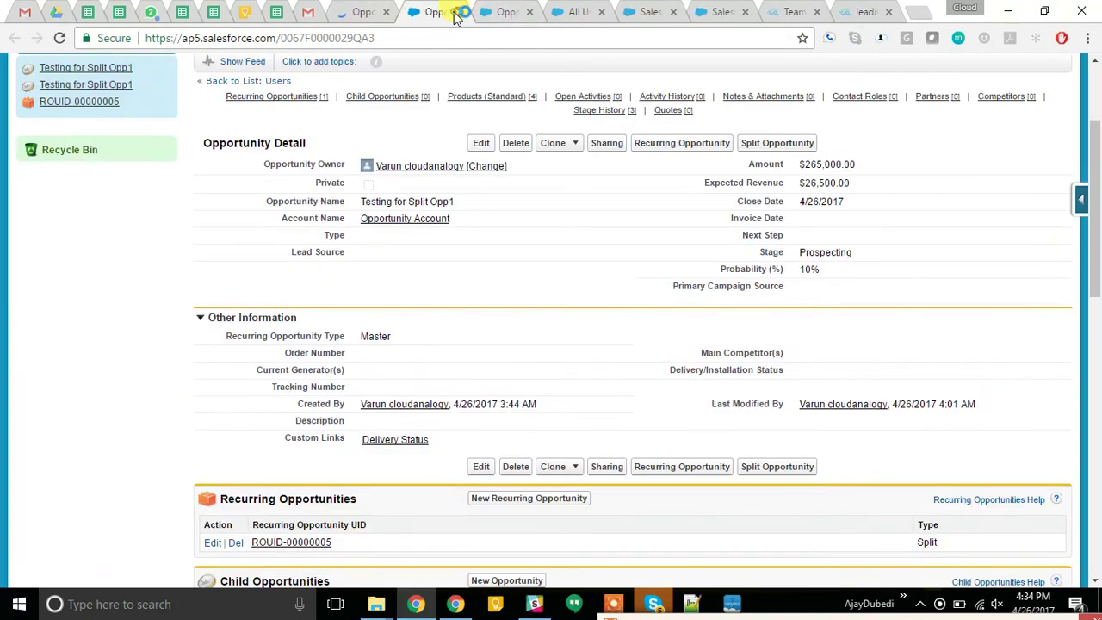
click(458, 12)
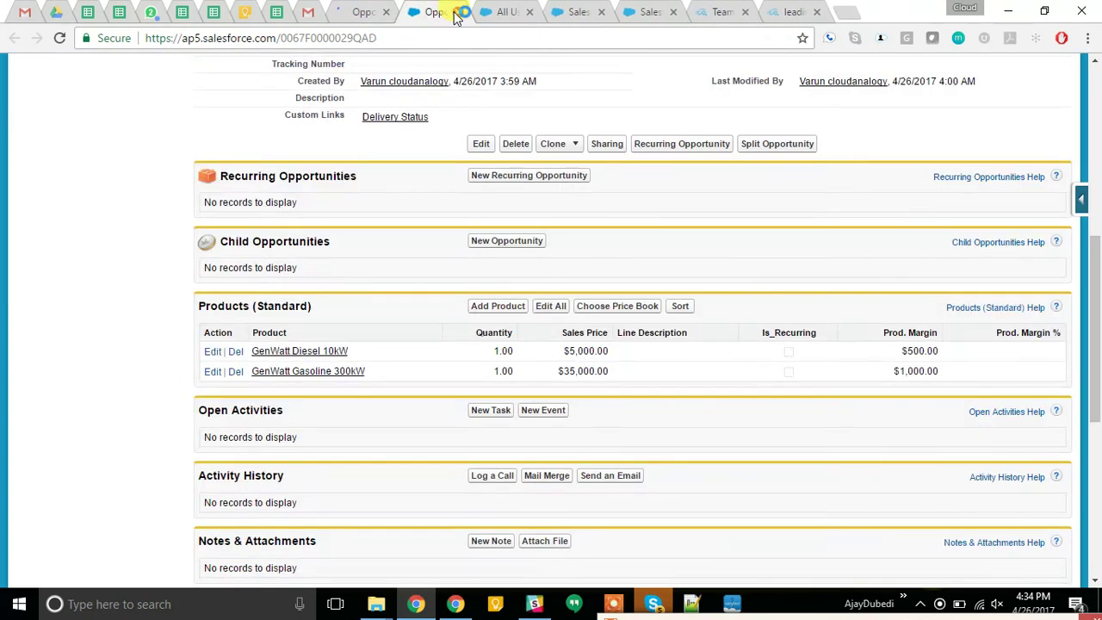
click(458, 12)
click(362, 10)
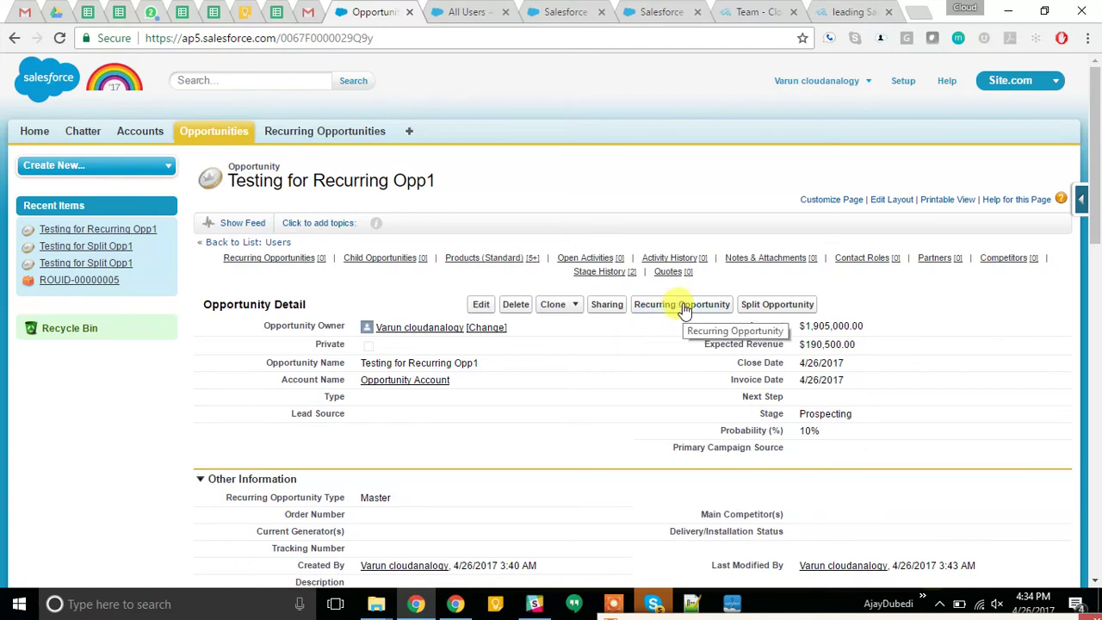
Start a recurring opportunity from the master and generate drafts for 10 total recurring periods.
click(684, 306)
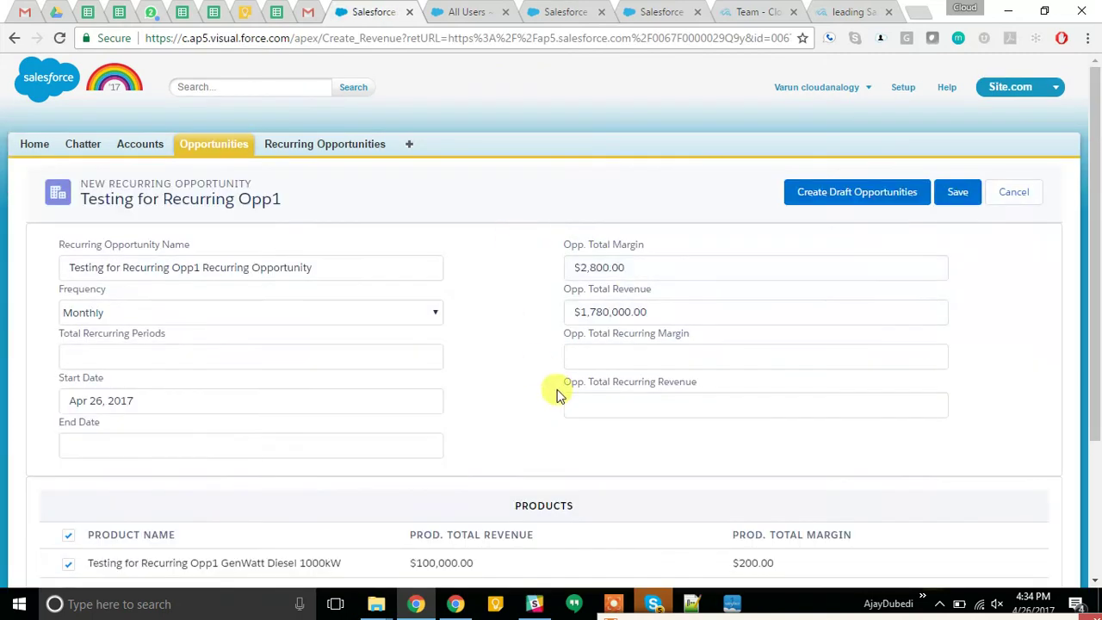
click(191, 360)
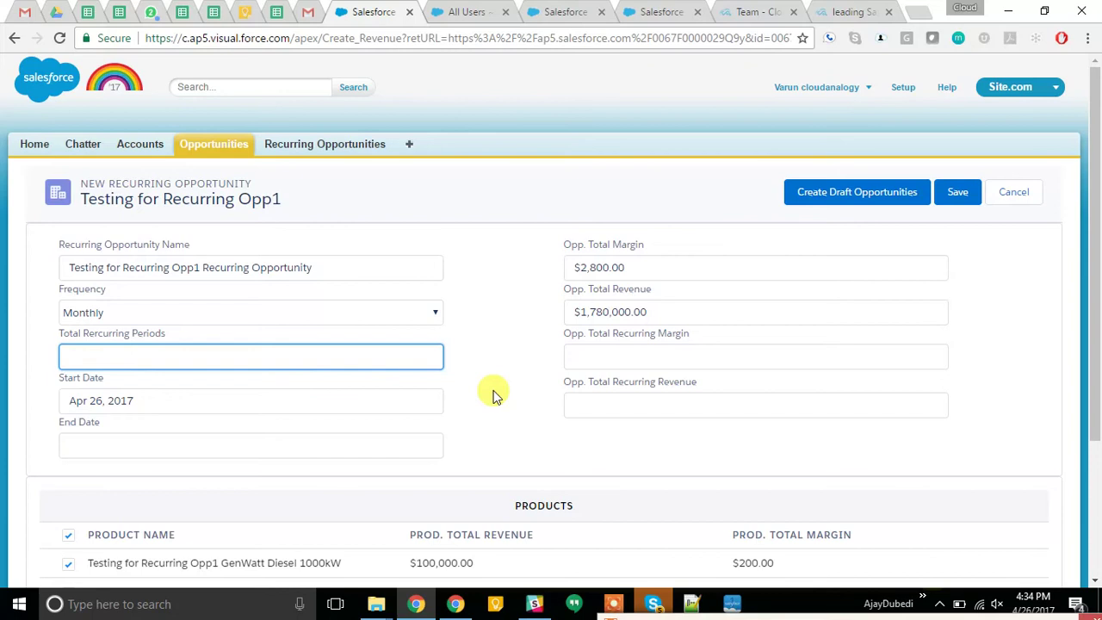
text(0)
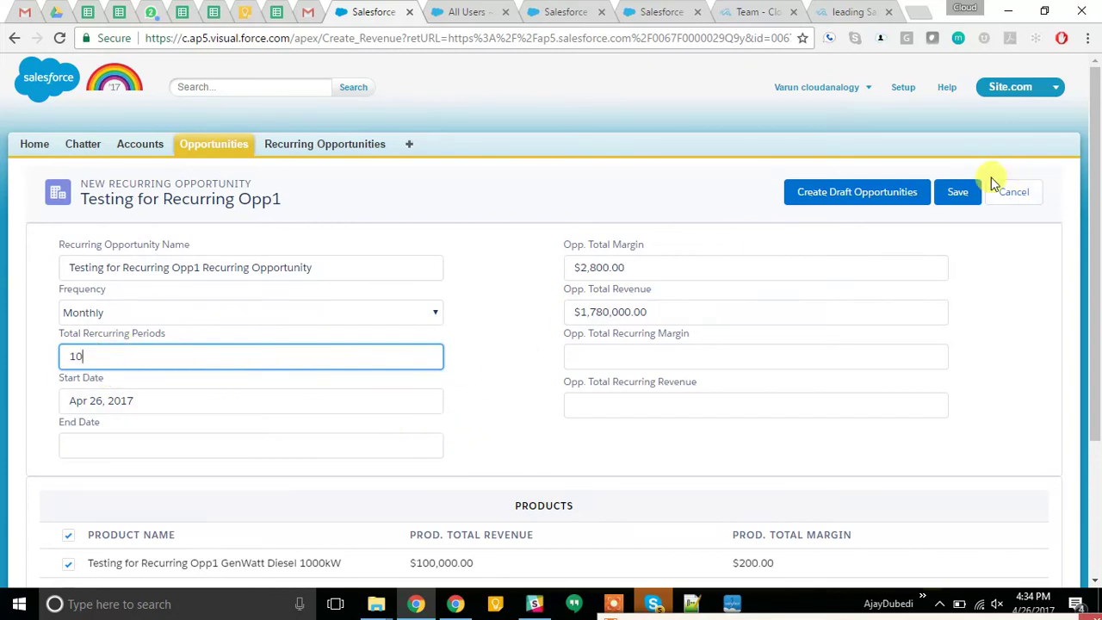
click(827, 201)
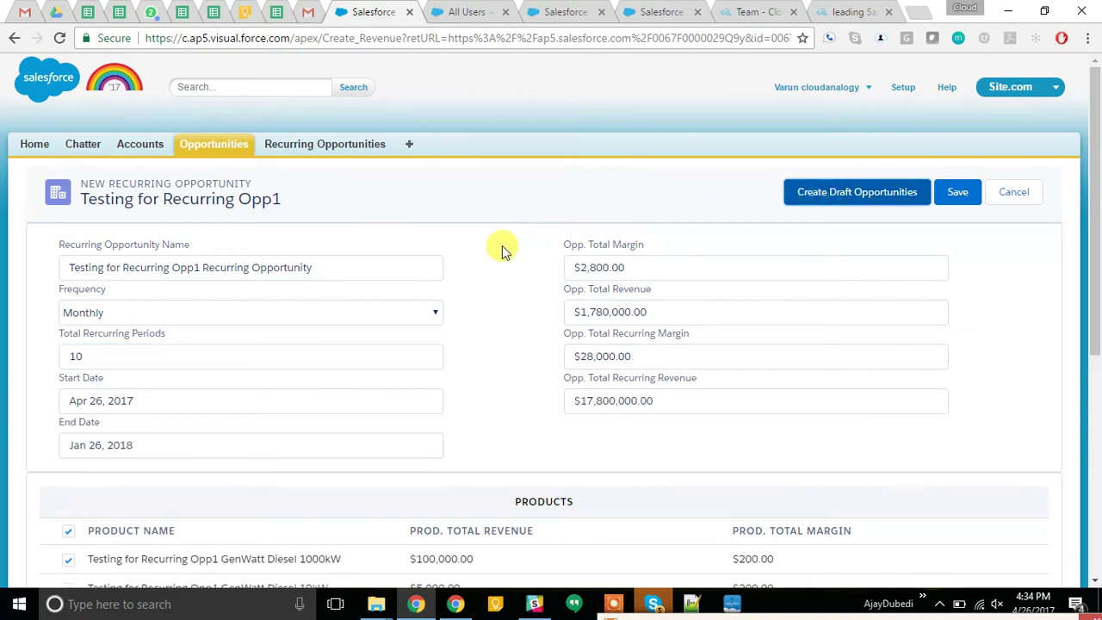
Review the four products and ten $1,780,000 monthly drafts, confirming Total Recurring Periods reads 10.
scroll(336, 399, down, 1)
scroll(336, 398, down, 1)
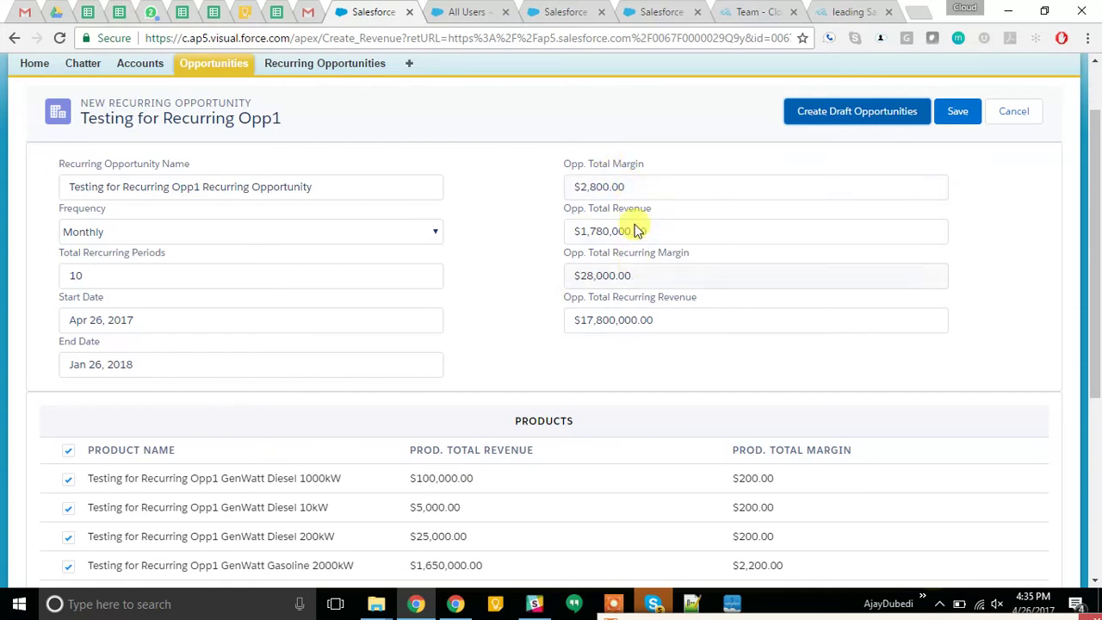
scroll(645, 303, down, 1)
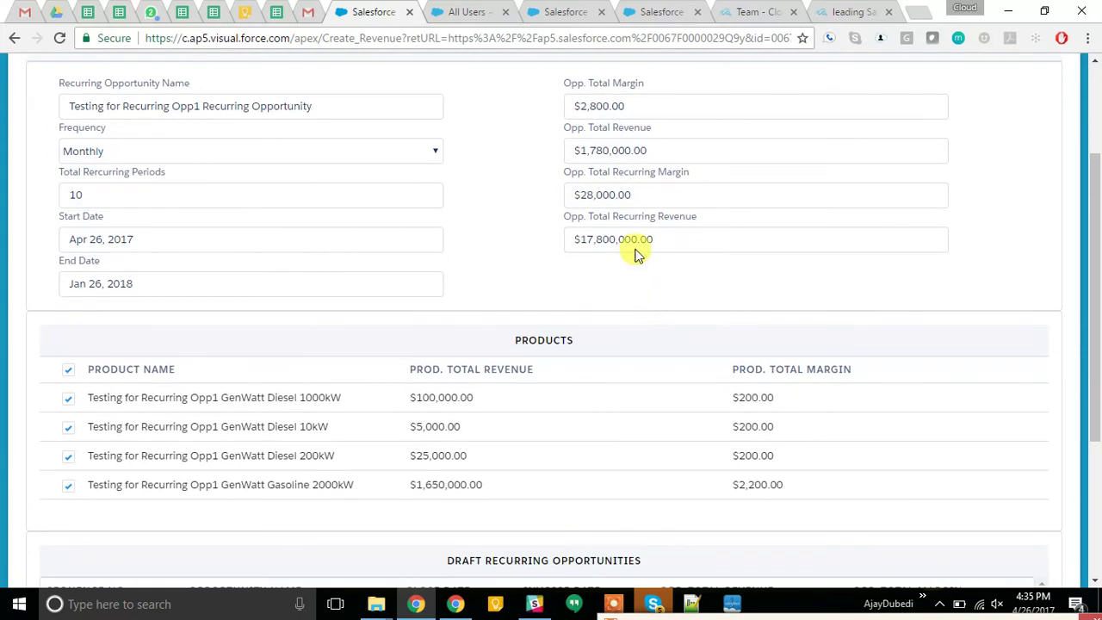
scroll(453, 303, down, 2)
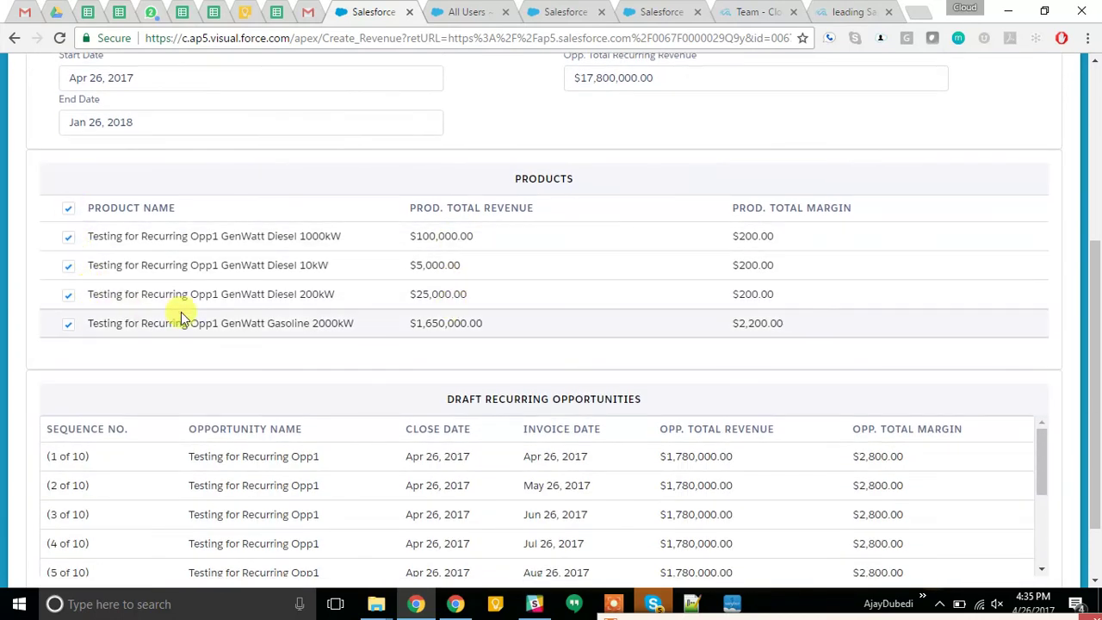
scroll(182, 317, up, 1)
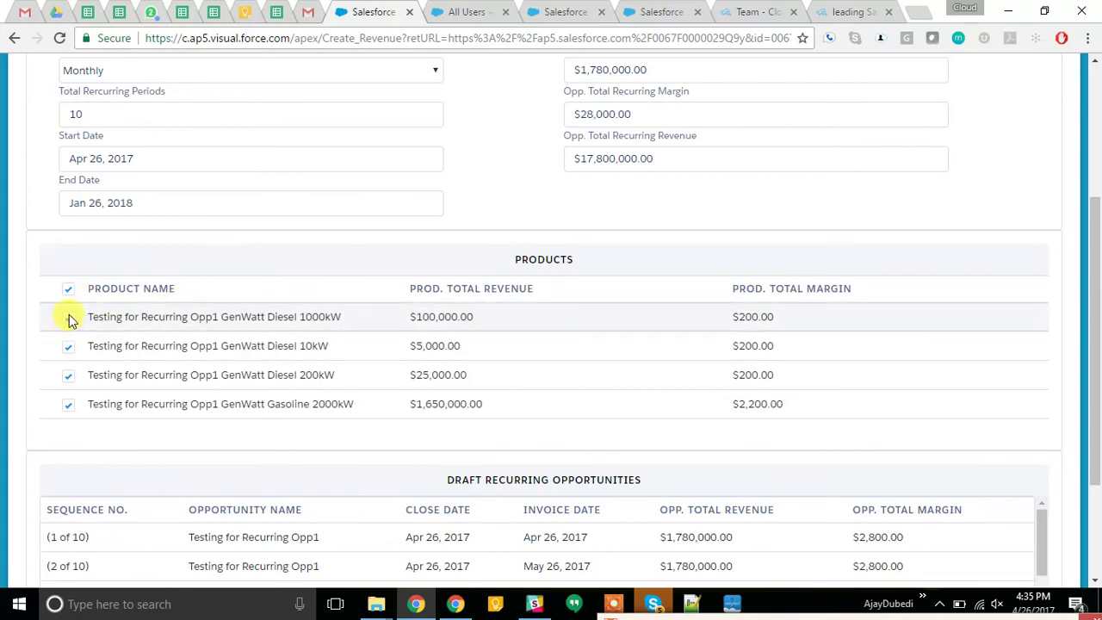
scroll(160, 568, down, 2)
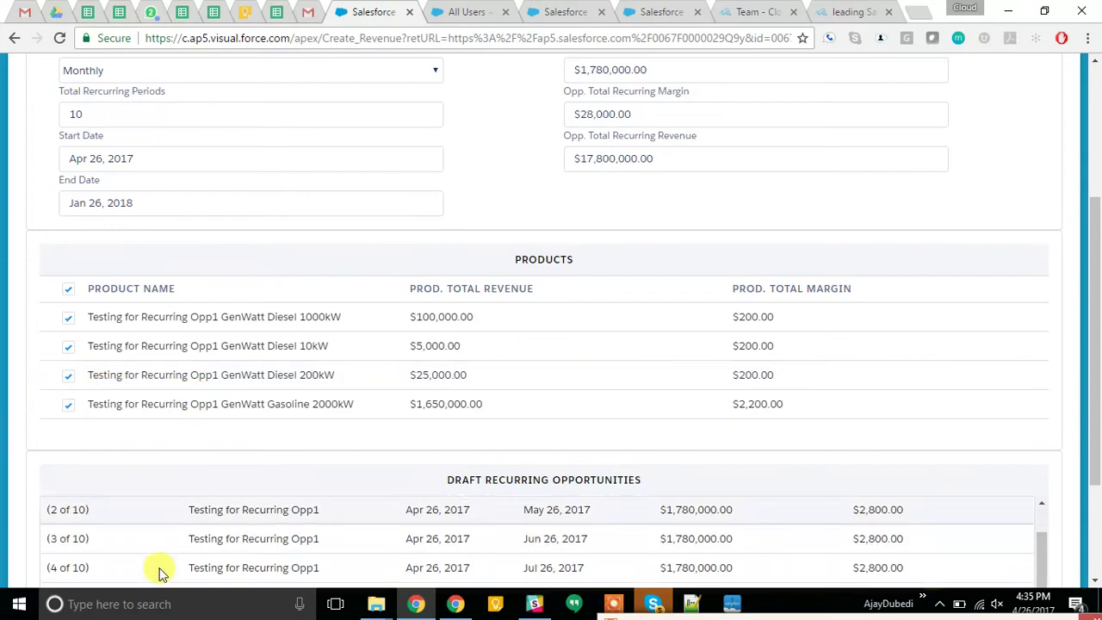
scroll(832, 422, down, 4)
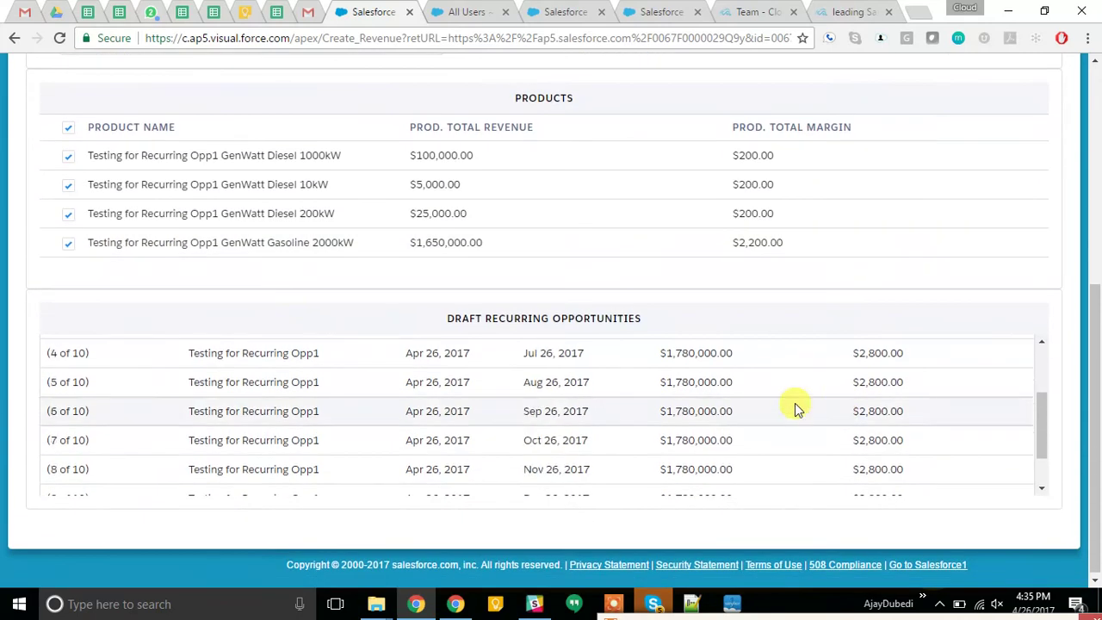
scroll(332, 361, up, 5)
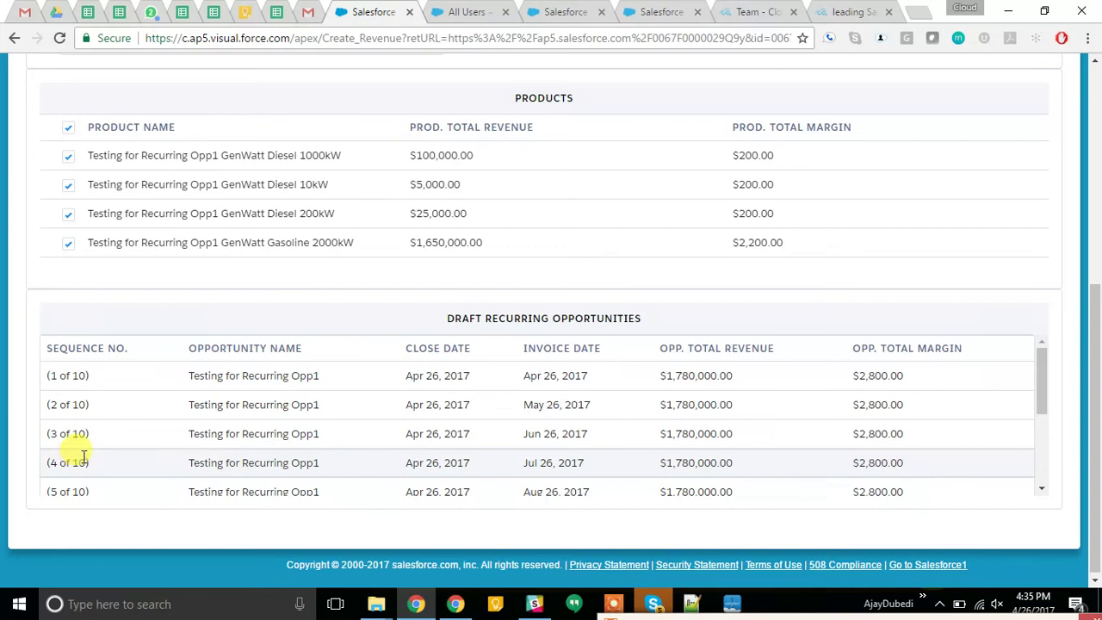
scroll(219, 418, up, 5)
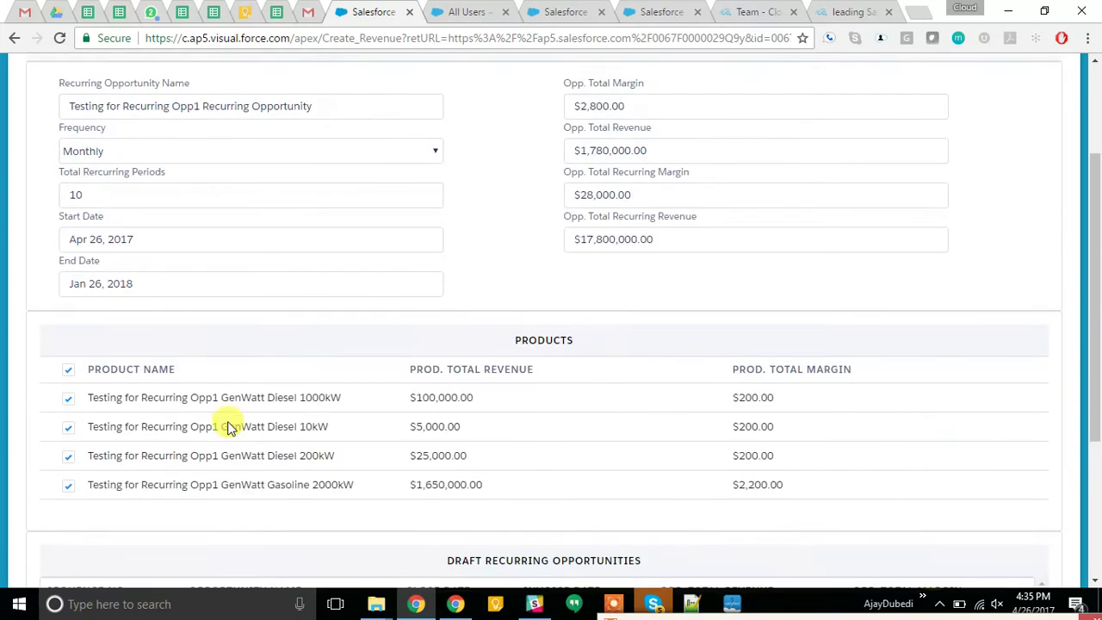
click(112, 353)
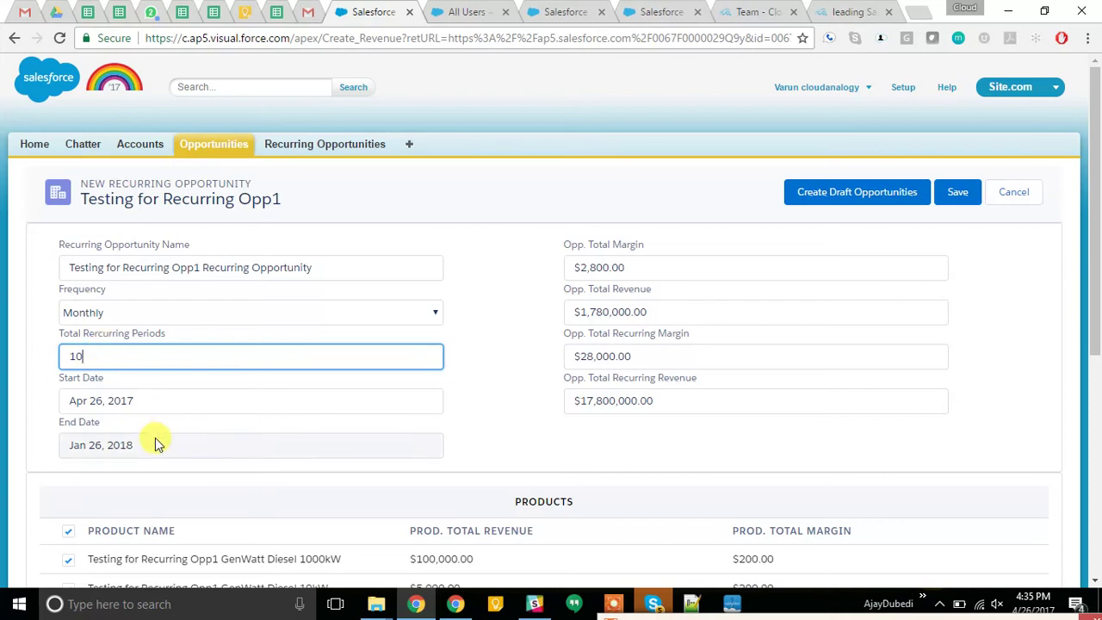
scroll(157, 469, down, 5)
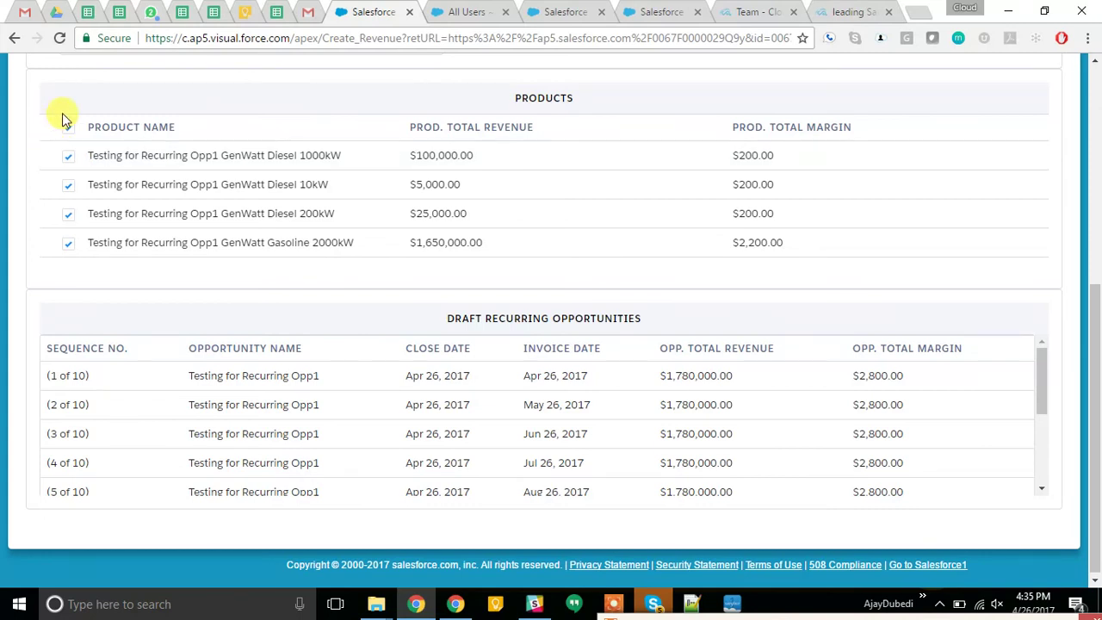
Exclude GenWatt Diesel 1000kW, 10kW and 200kW, leaving Gasoline 2000kW with $1,650,000 drafts.
click(68, 157)
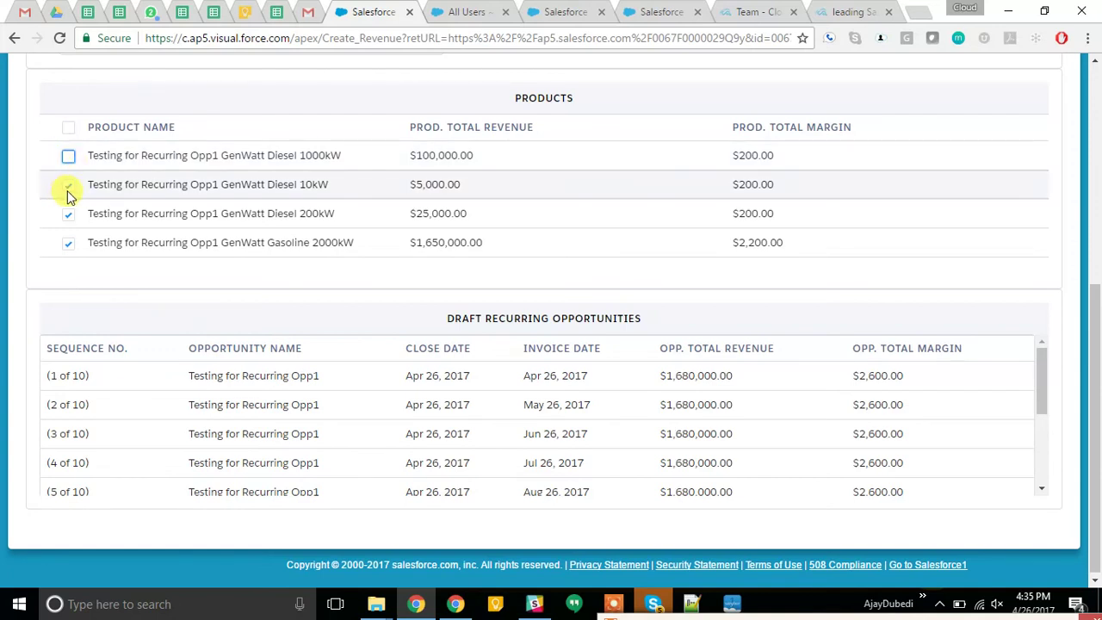
click(72, 186)
click(68, 213)
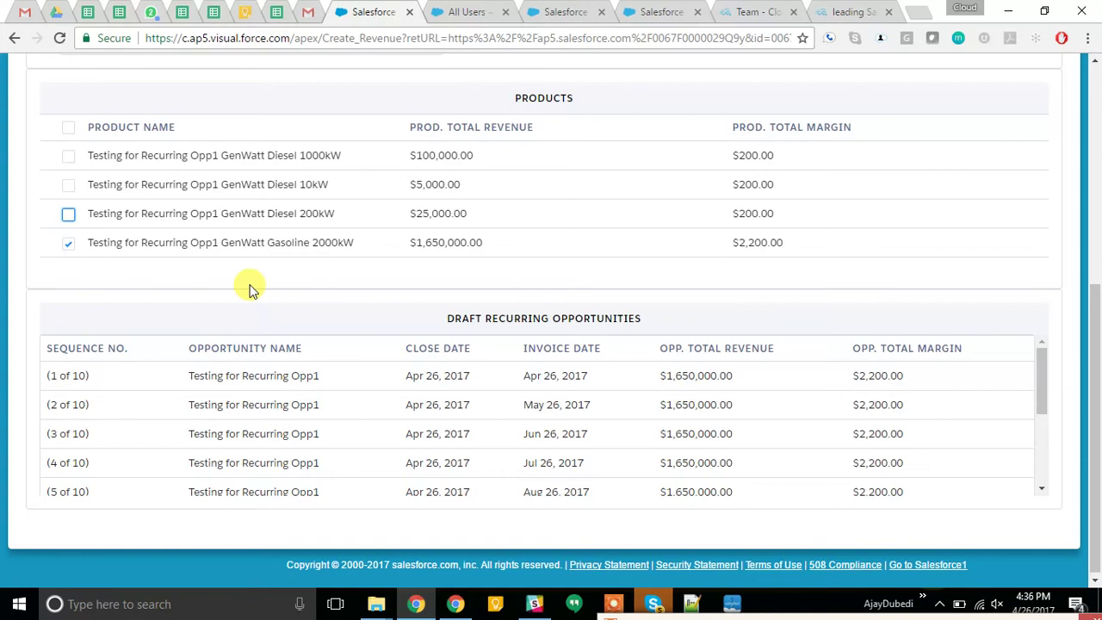
scroll(249, 289, up, 5)
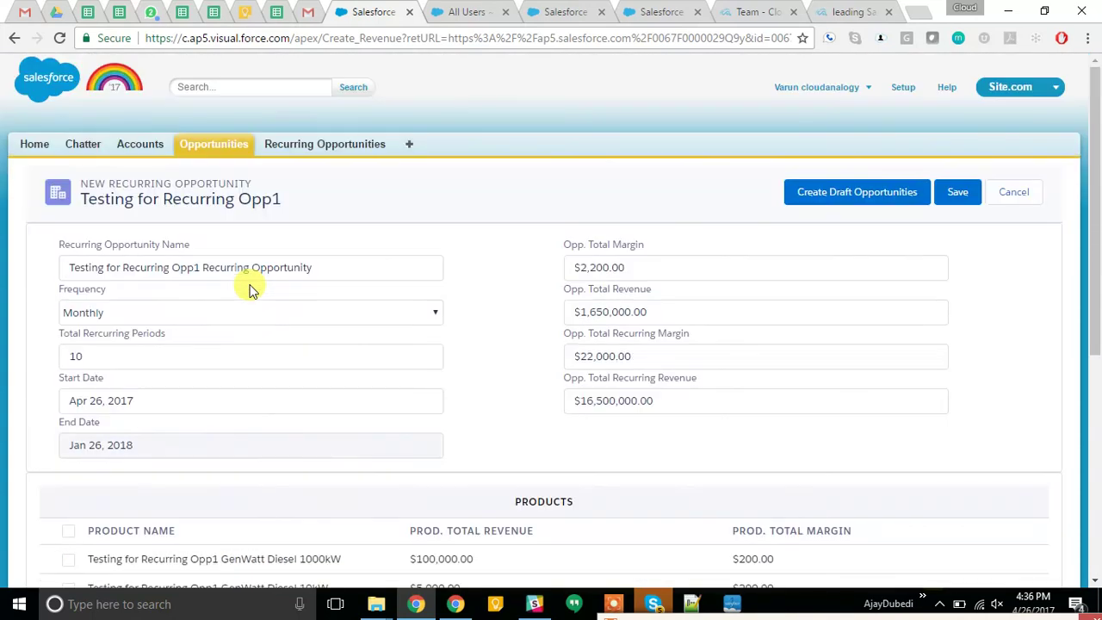
Save the recurring opportunity and acknowledge the confirmation alert.
click(963, 192)
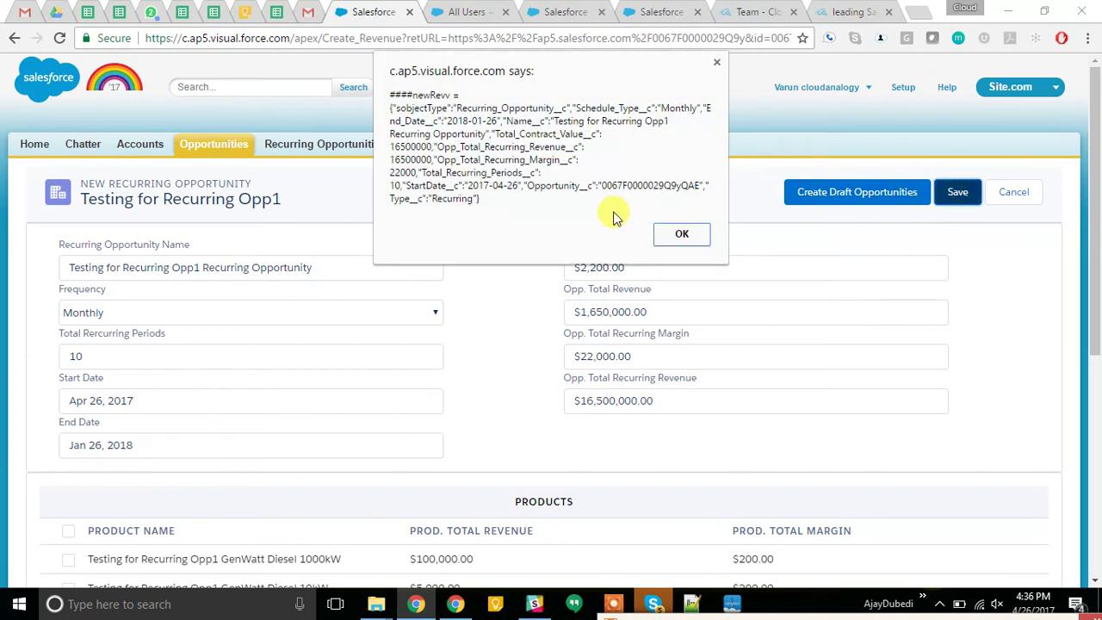
click(682, 234)
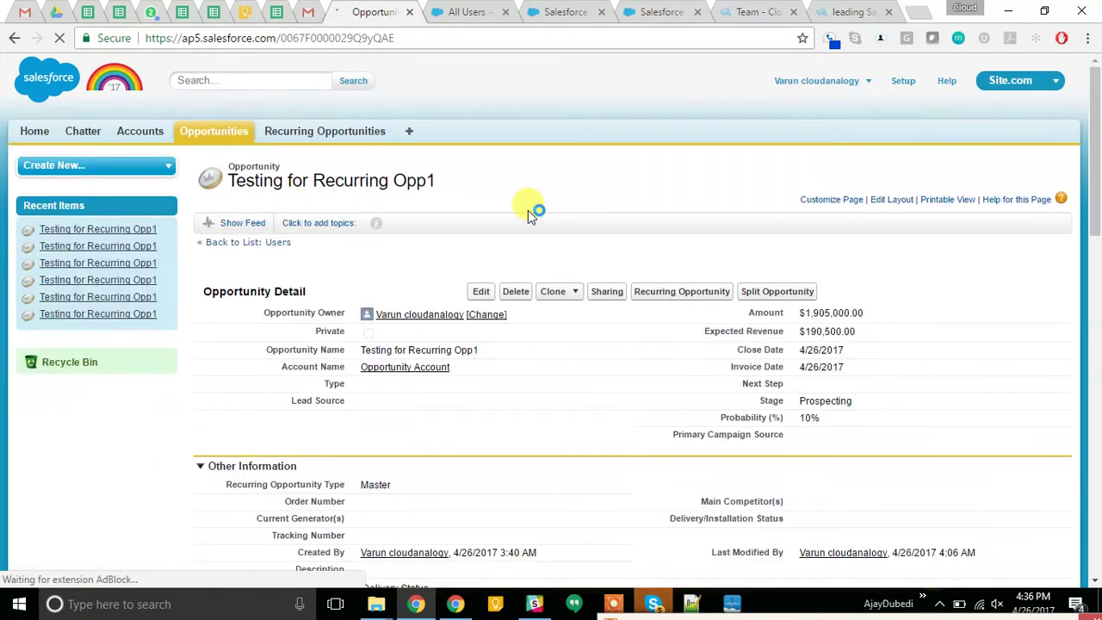
scroll(527, 219, down, 2)
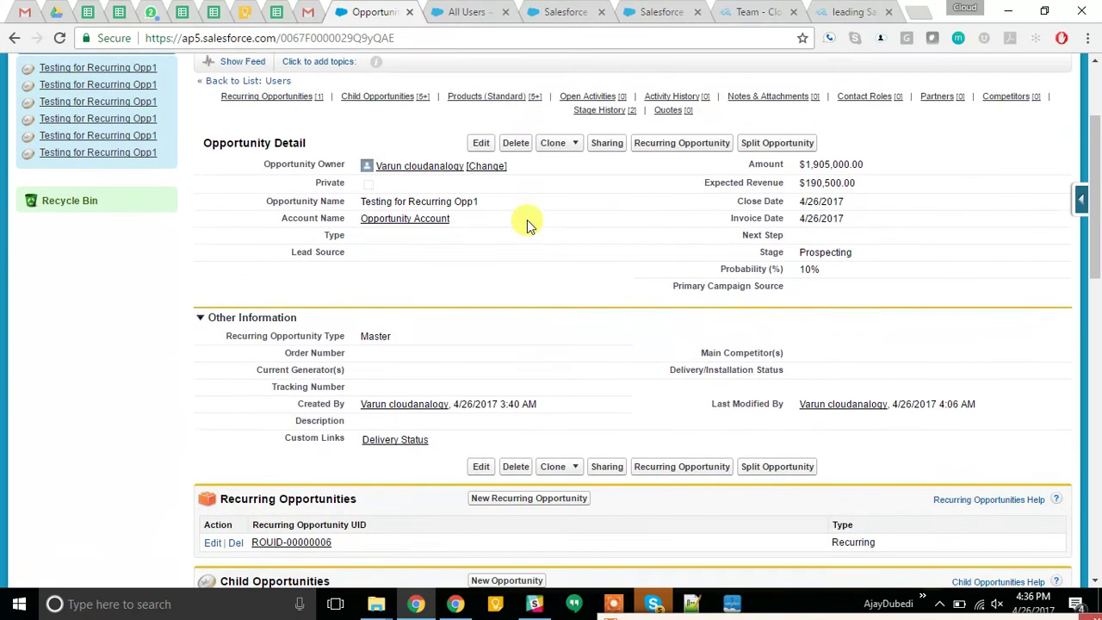
scroll(527, 220, down, 7)
scroll(527, 220, up, 1)
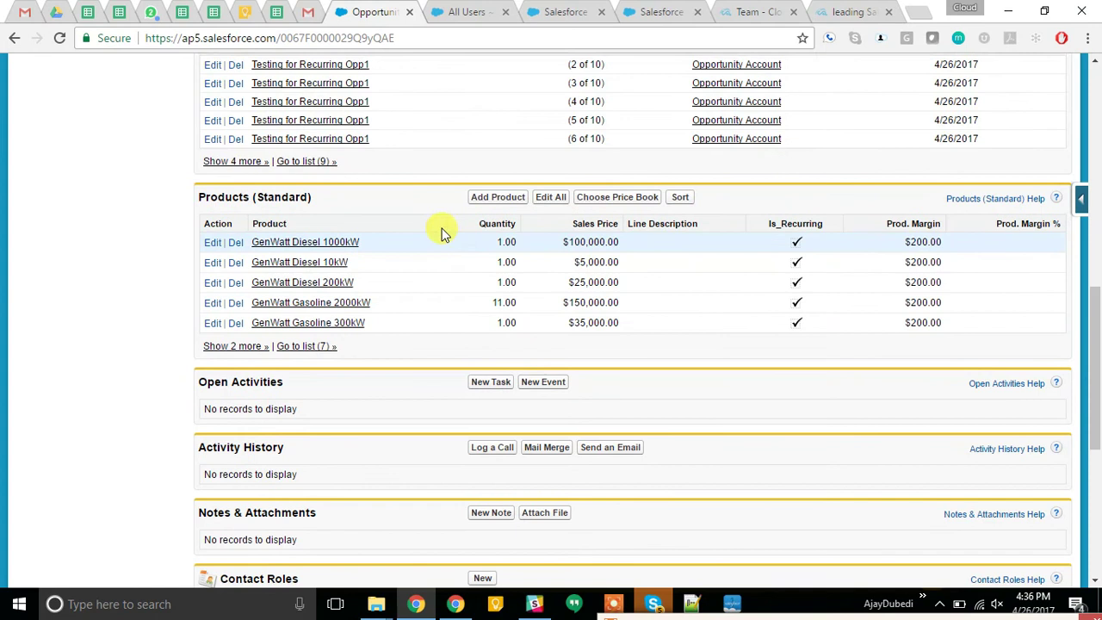
scroll(441, 235, up, 2)
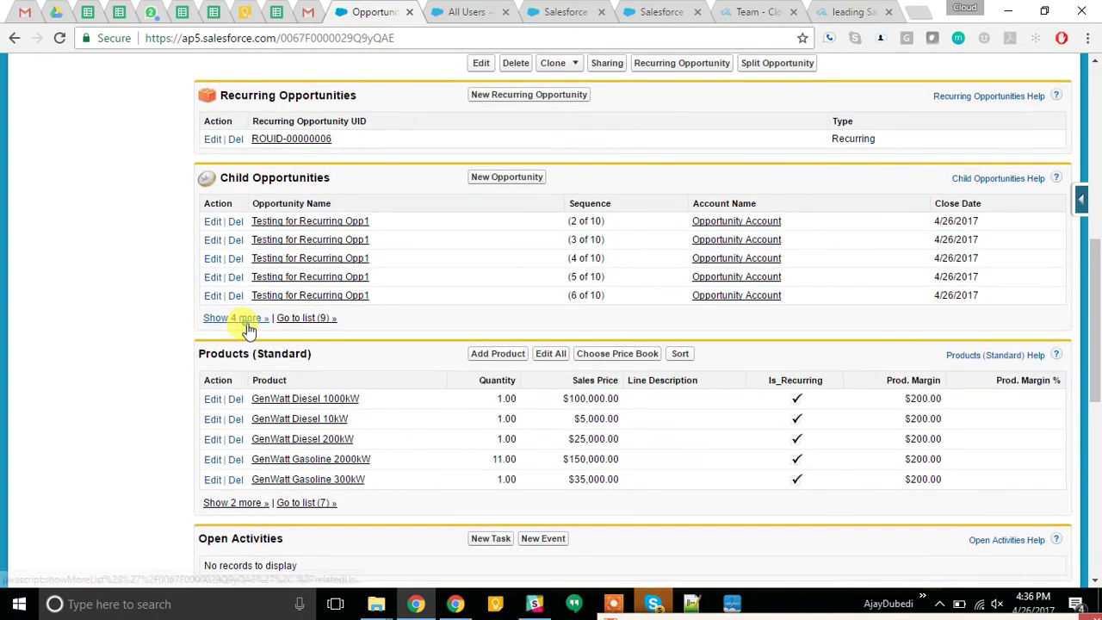
Expand Child Opportunities to show all nine and open two children in new tabs.
click(246, 318)
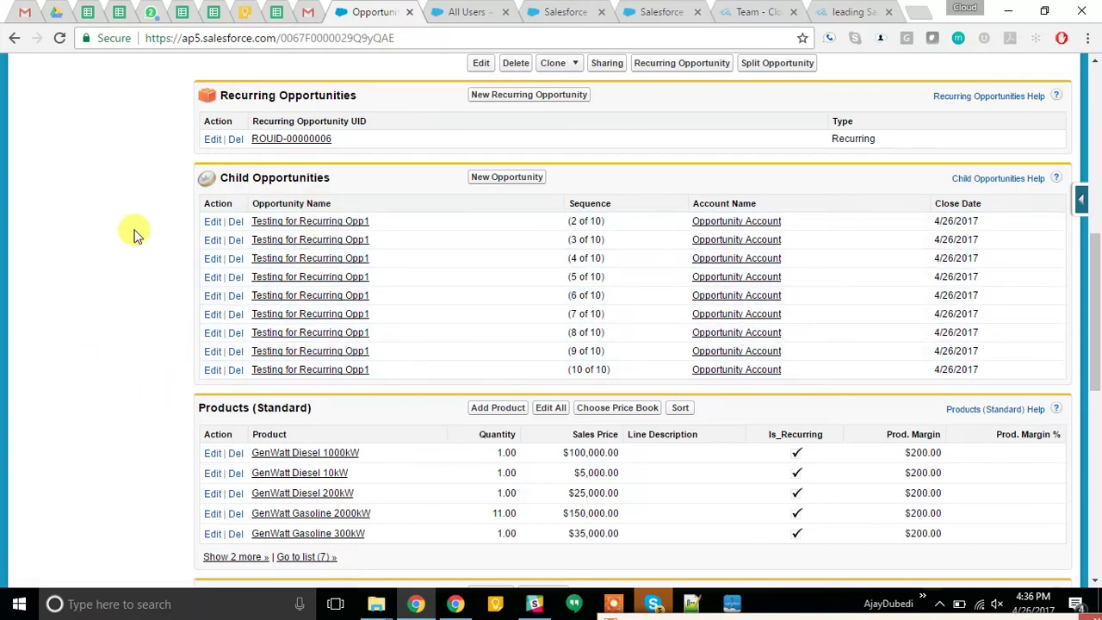
ctrl+click(258, 221)
ctrl+click(274, 241)
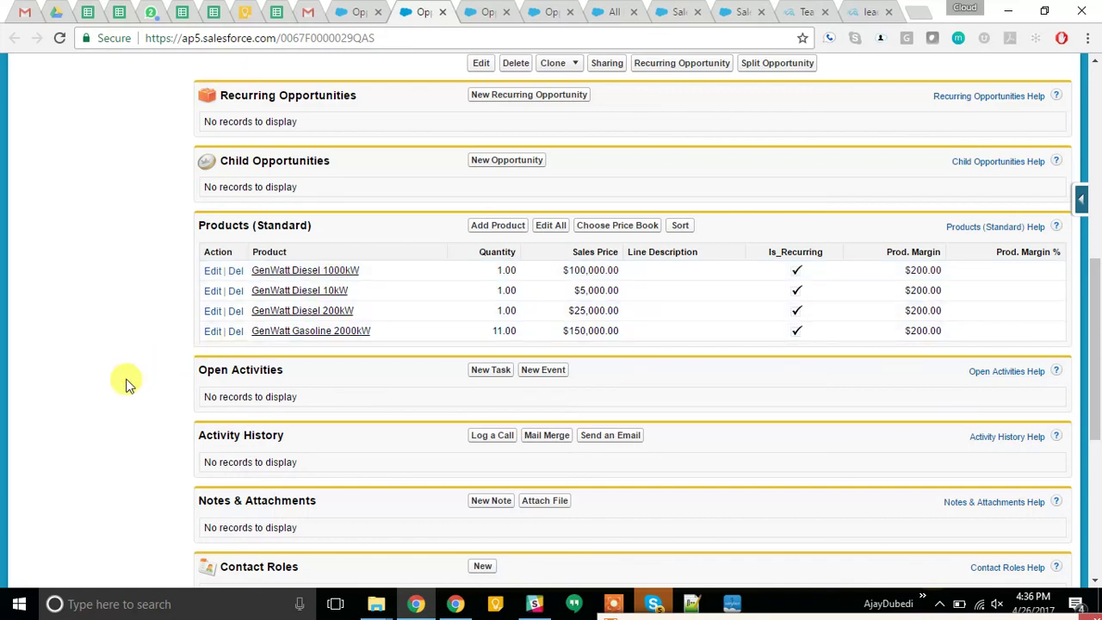
Review the products and invoice dates on the first two child opportunity tabs.
scroll(125, 385, down, 2)
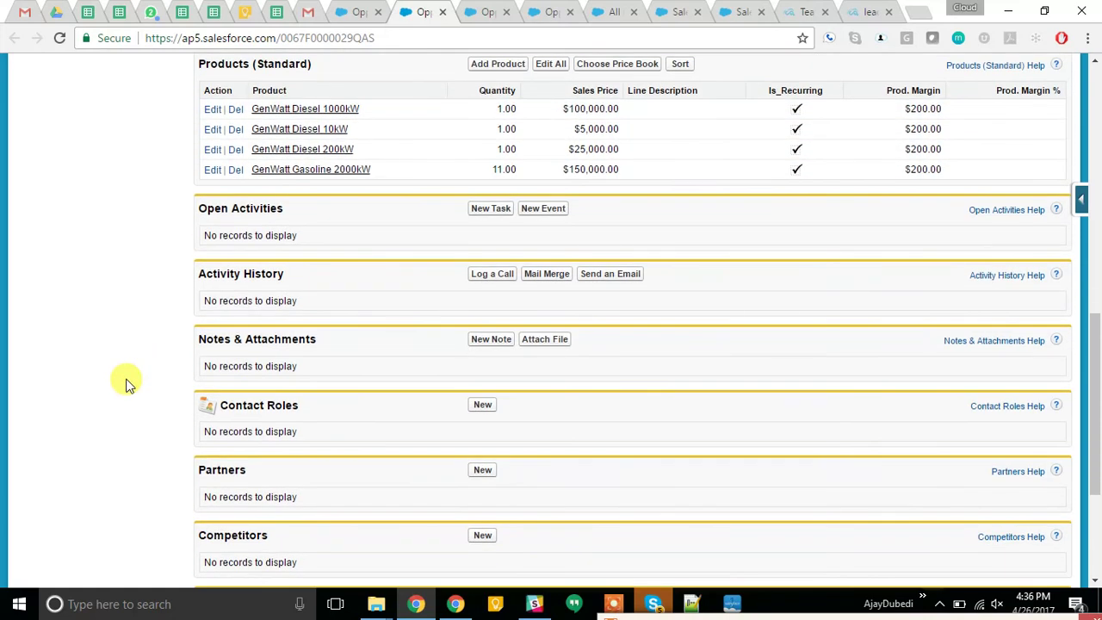
scroll(125, 385, down, 1)
scroll(124, 385, down, 1)
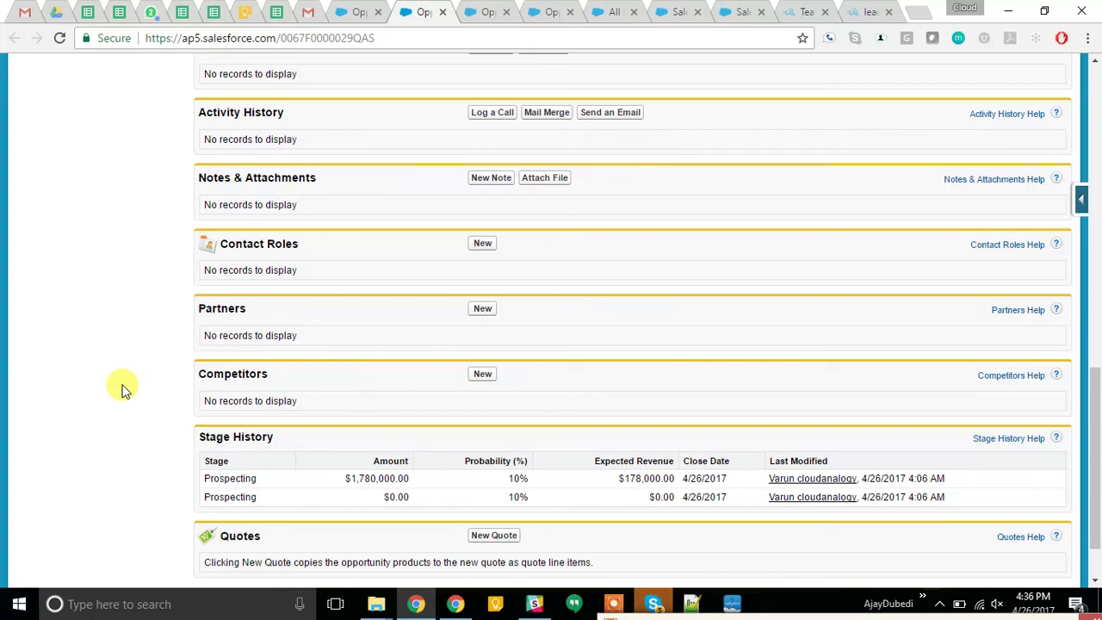
scroll(114, 384, up, 10)
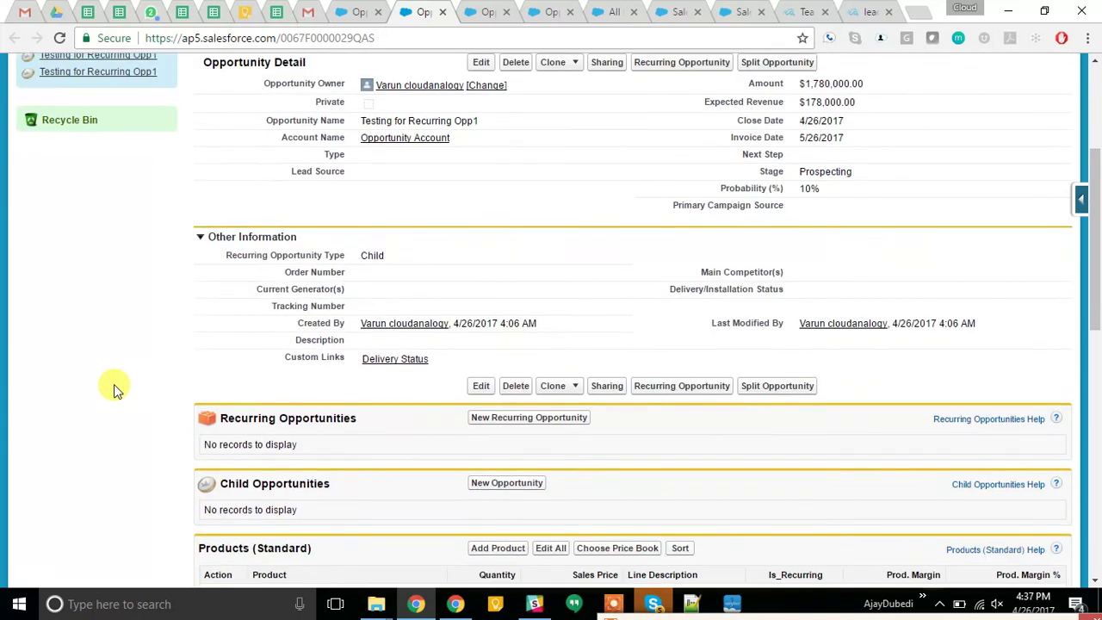
click(487, 11)
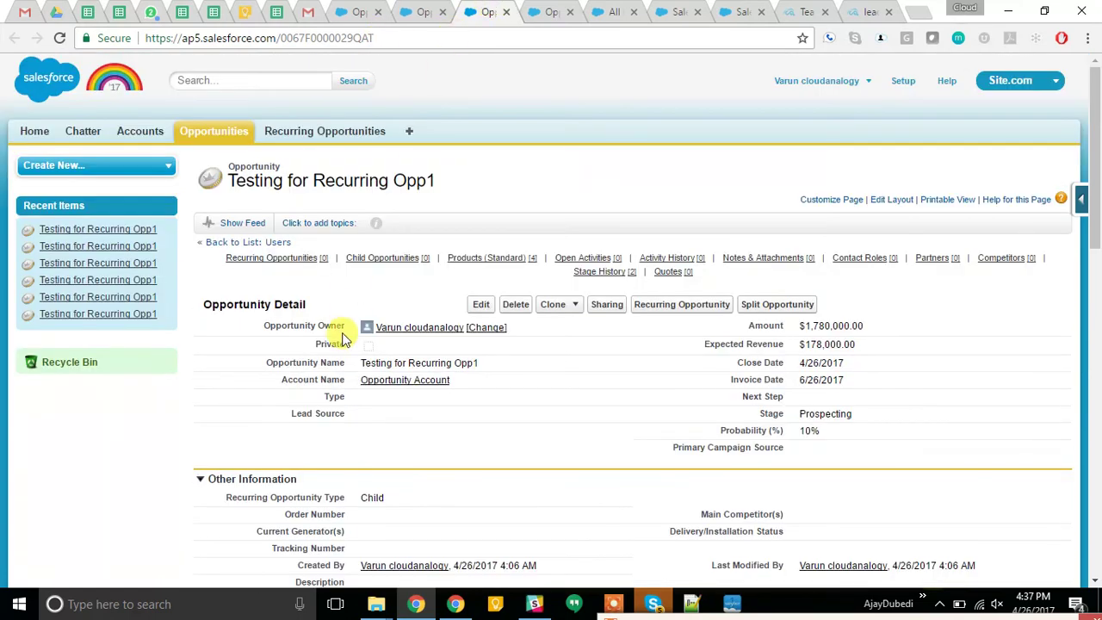
scroll(341, 340, down, 6)
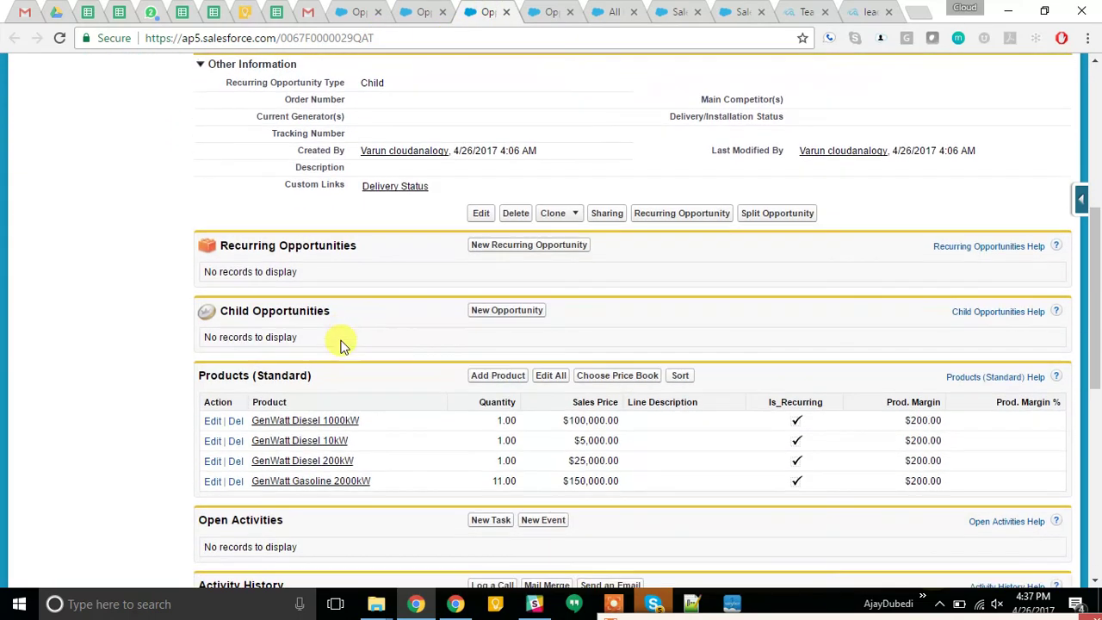
scroll(342, 345, up, 1)
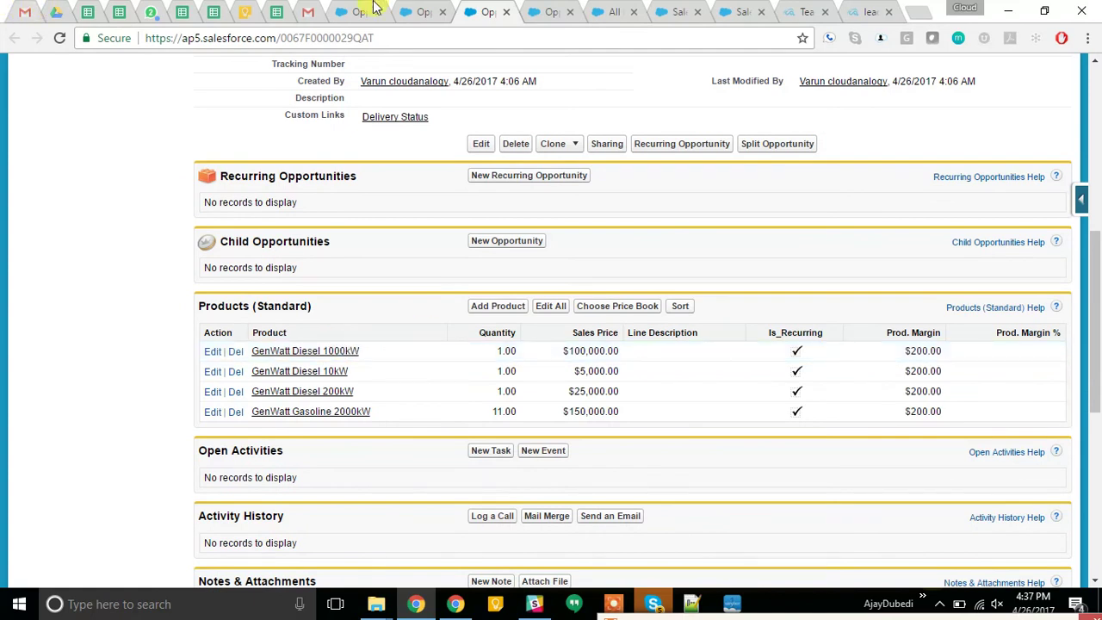
Glance at the remaining child tabs, then return to the master opportunity's children list.
click(562, 9)
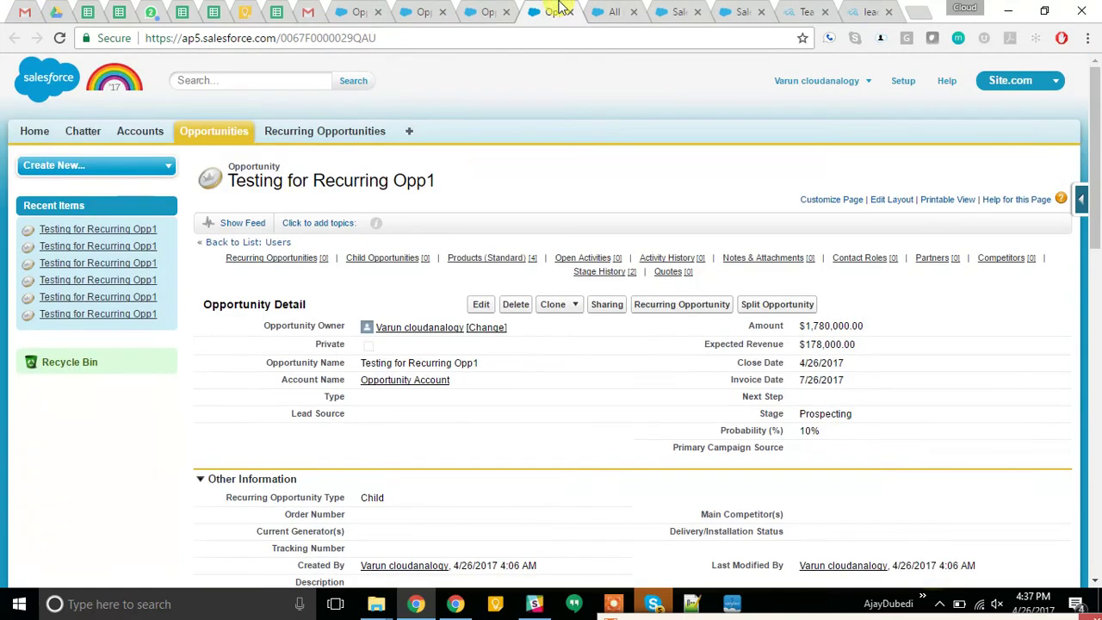
click(409, 7)
click(363, 11)
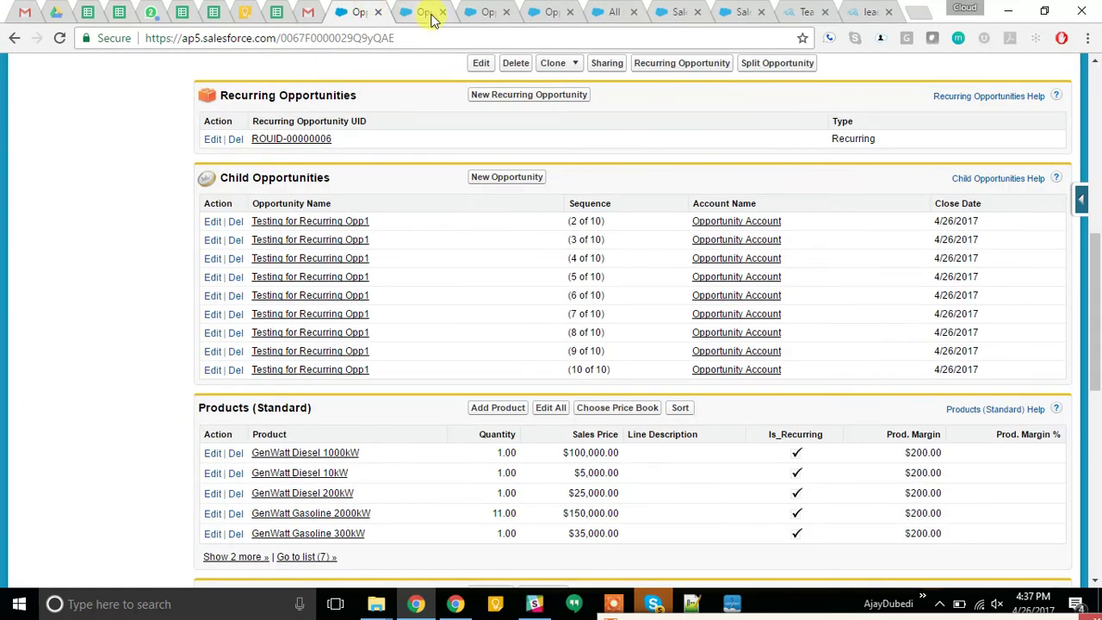
Bring up the New Split Opportunity page, then minimise all windows to reveal the desktop.
click(676, 11)
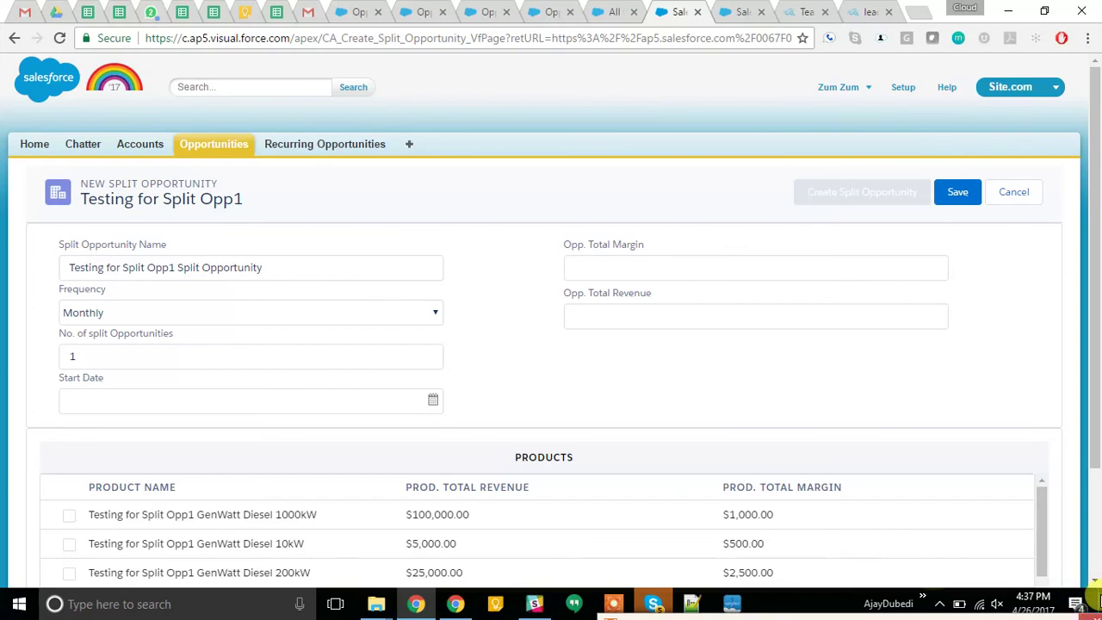
click(1098, 603)
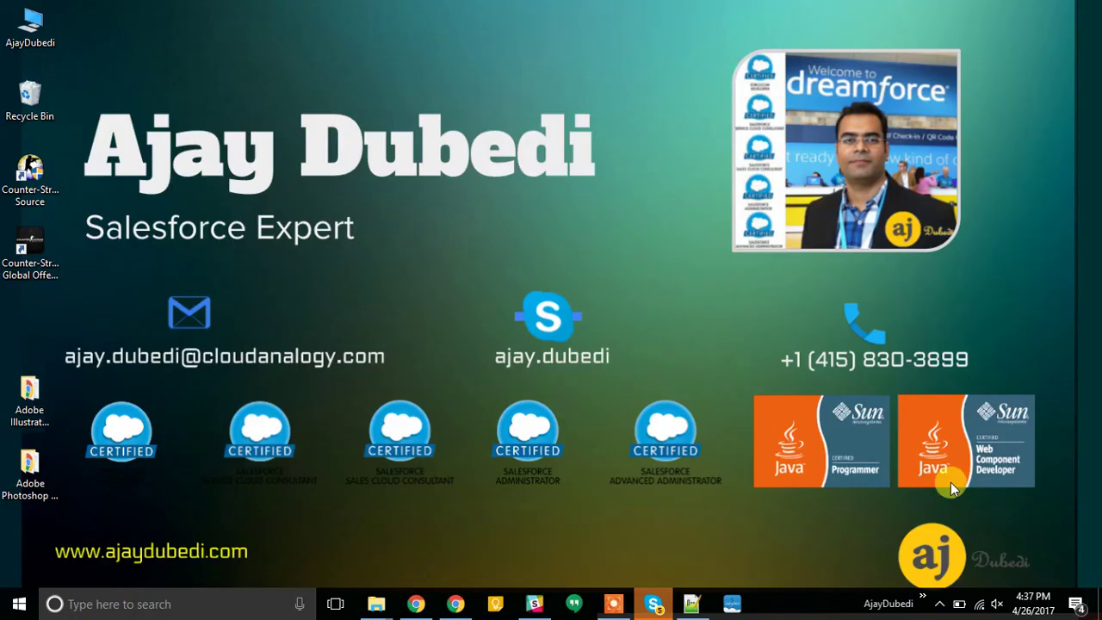